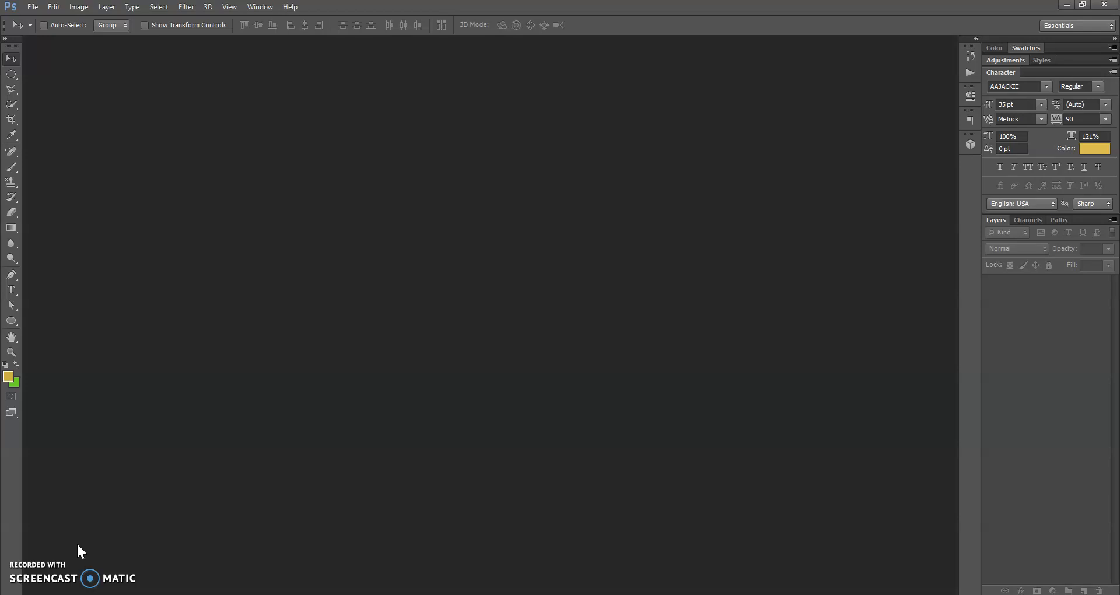
# - Switch to the browser's Google Classroom page, open PS E-1.psd in a separate window and download it
pyautogui.click(150, 552)
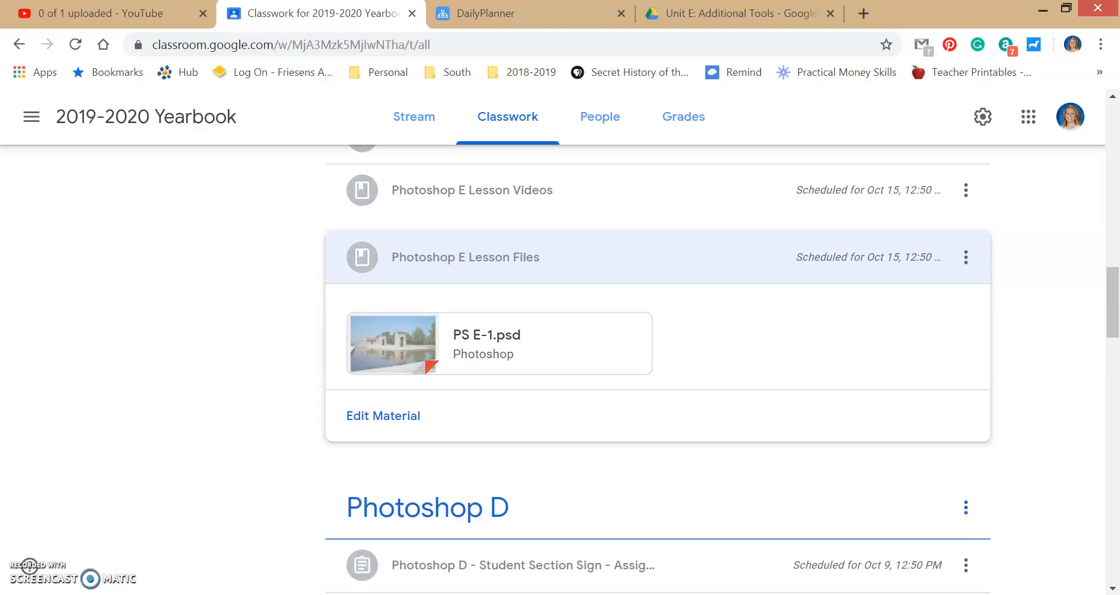
pyautogui.click(492, 343)
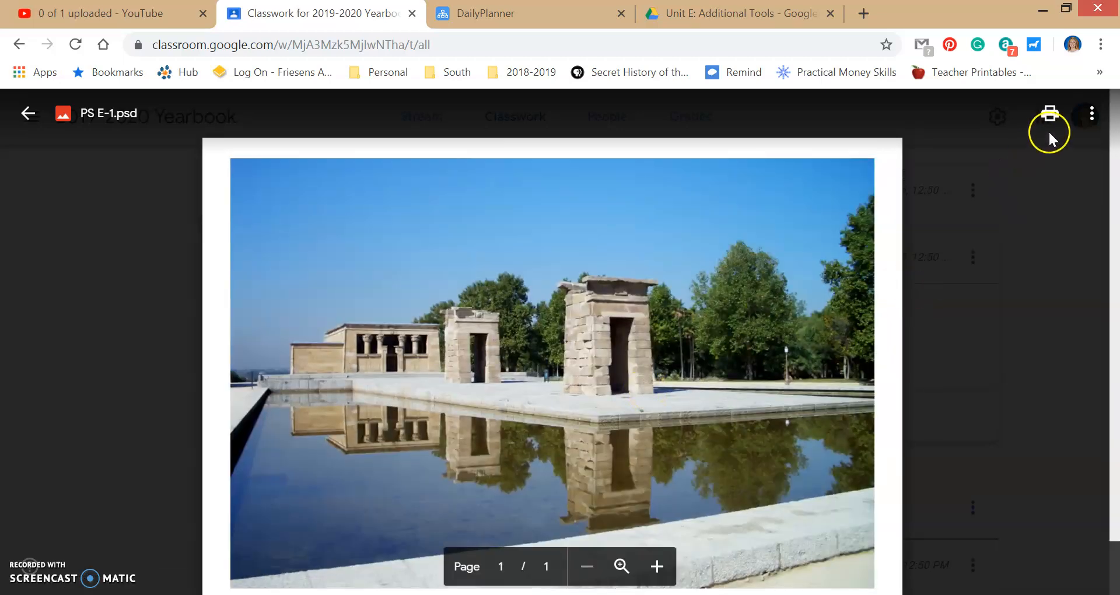
pyautogui.click(1082, 117)
pyautogui.click(1060, 198)
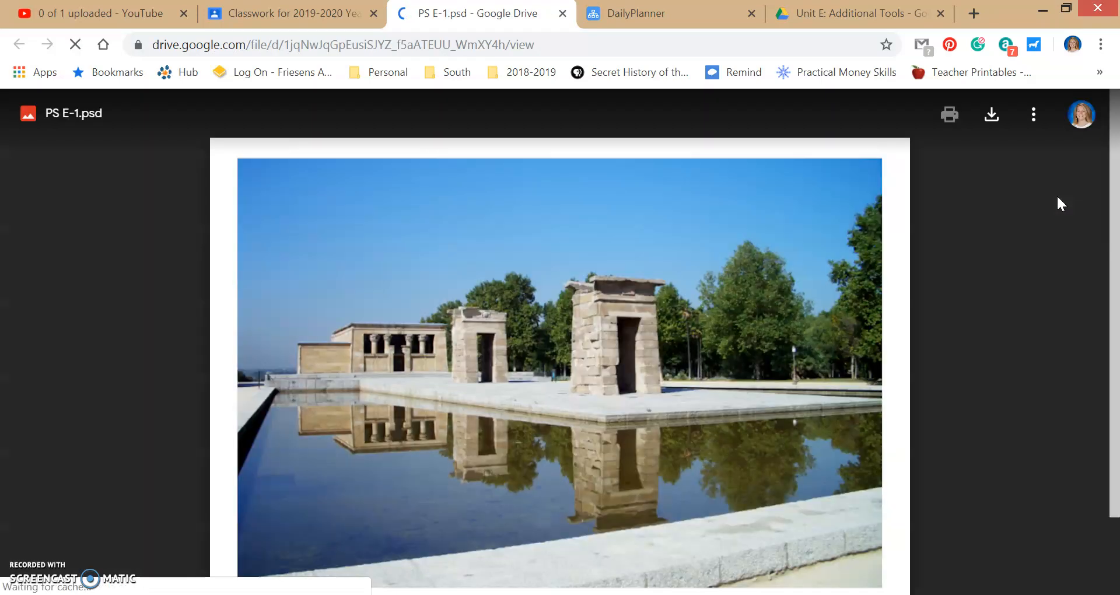
pyautogui.click(997, 126)
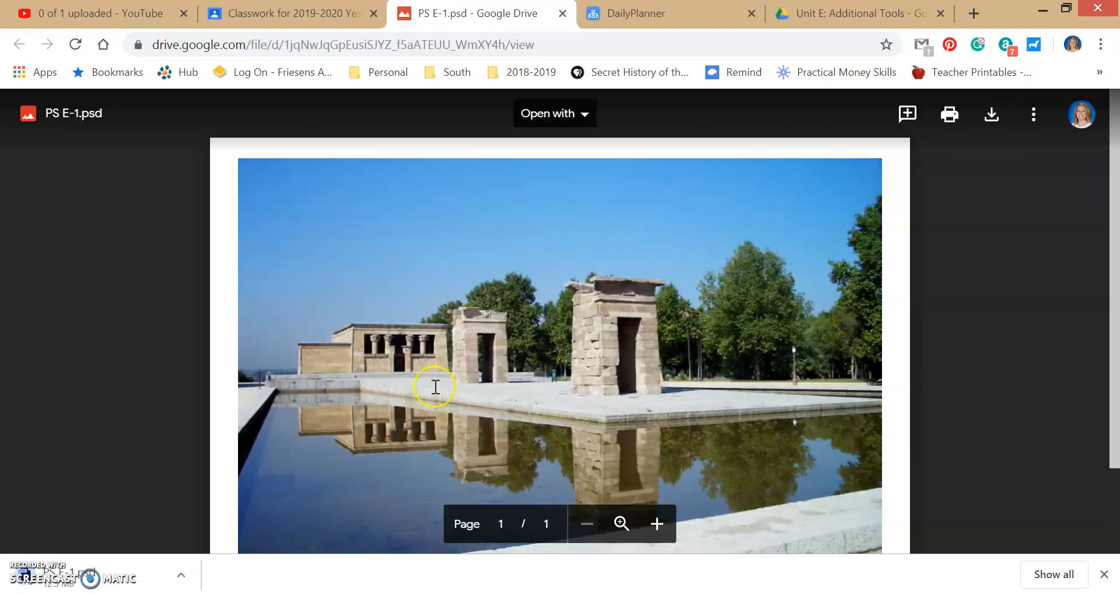
# - Open the downloaded PS E-1.psd in Photoshop and fit the image to the screen
pyautogui.click(89, 577)
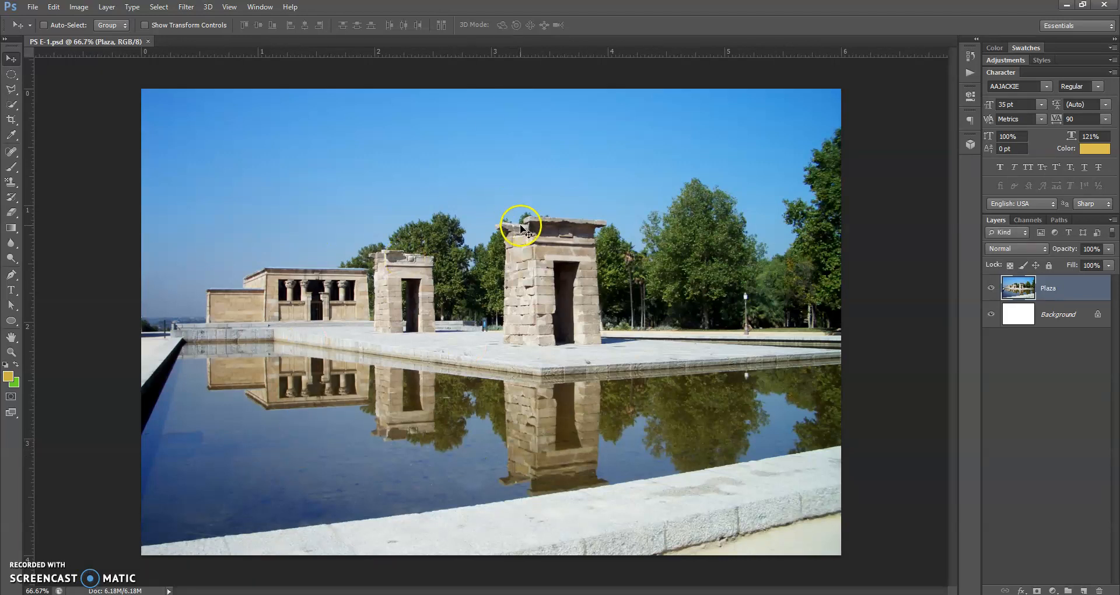
pyautogui.doubleClick(10, 340)
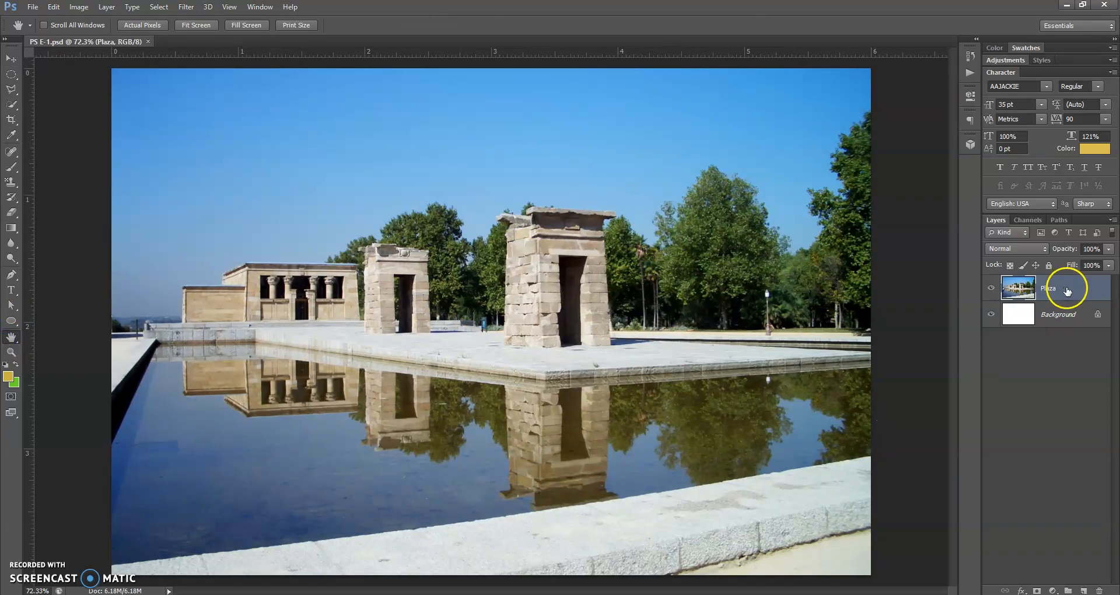
# - Try moving the Plaza layer diagonally to expose the white Background layer, and undo the move
pyautogui.click(11, 58)
pyautogui.moveTo(350, 187); pyautogui.dragTo(458, 245)
pyautogui.press('z')
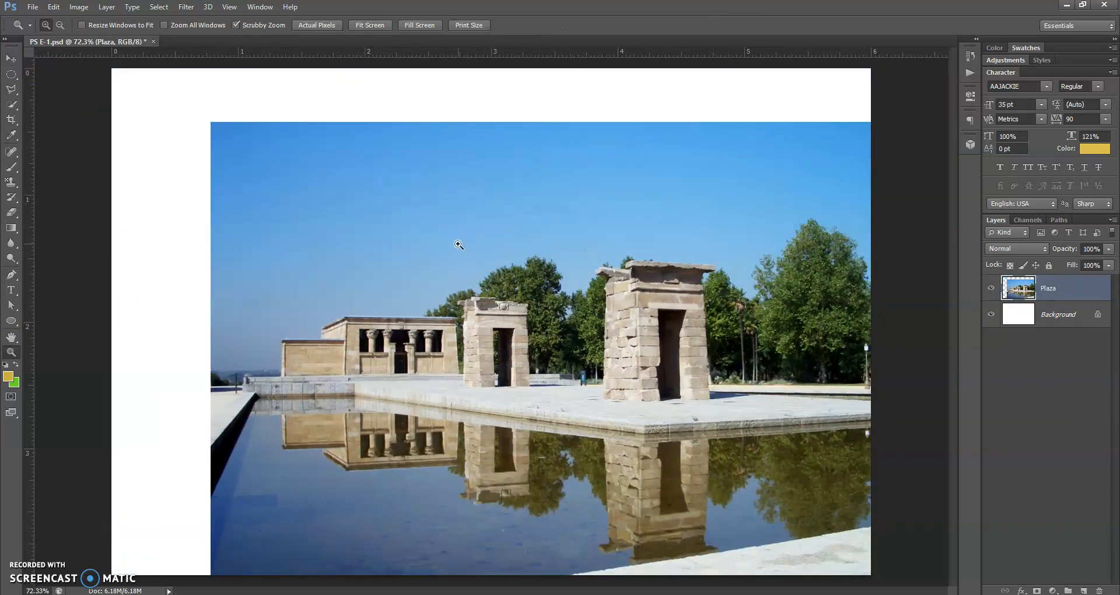
pyautogui.hotkey('ctrl', 'z')
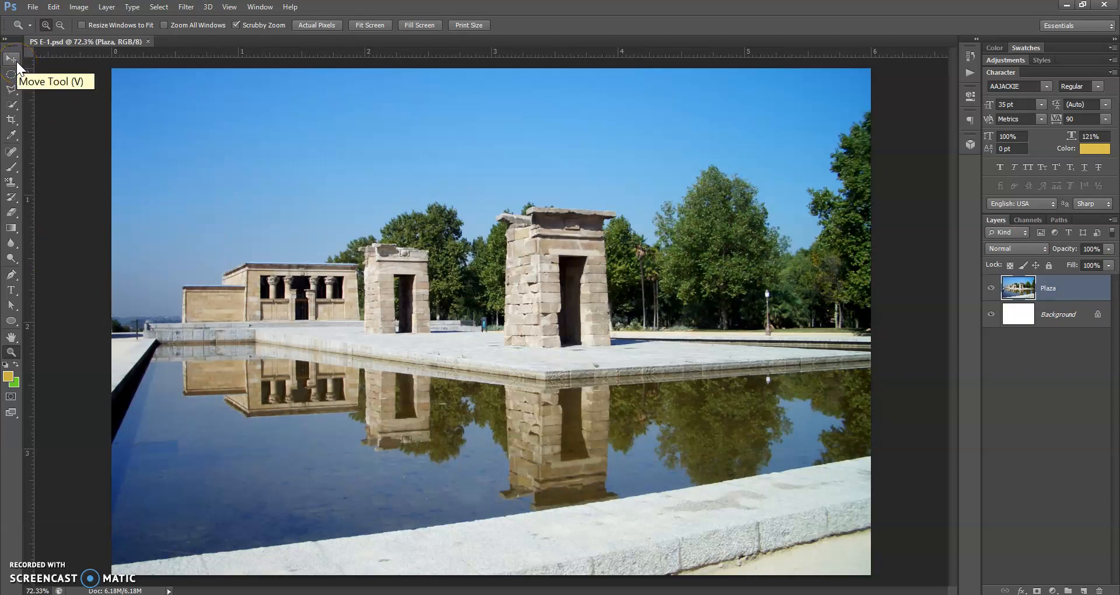
# - Open the Filter Gallery for the Plaza layer
pyautogui.click(178, 9)
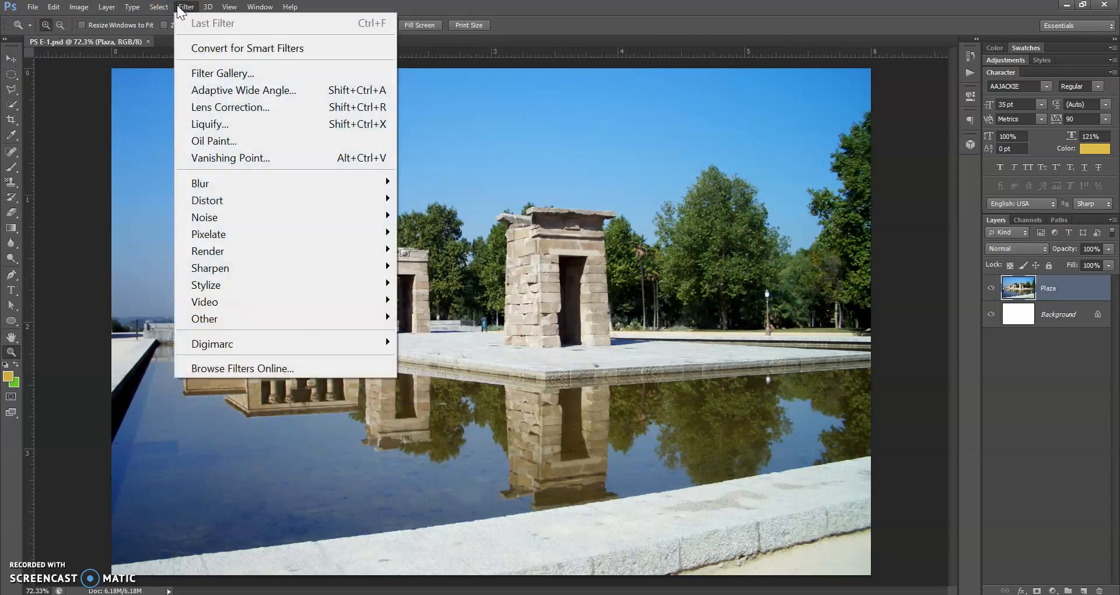
pyautogui.click(183, 8)
pyautogui.click(223, 8)
pyautogui.moveTo(190, 9)
pyautogui.click(210, 77)
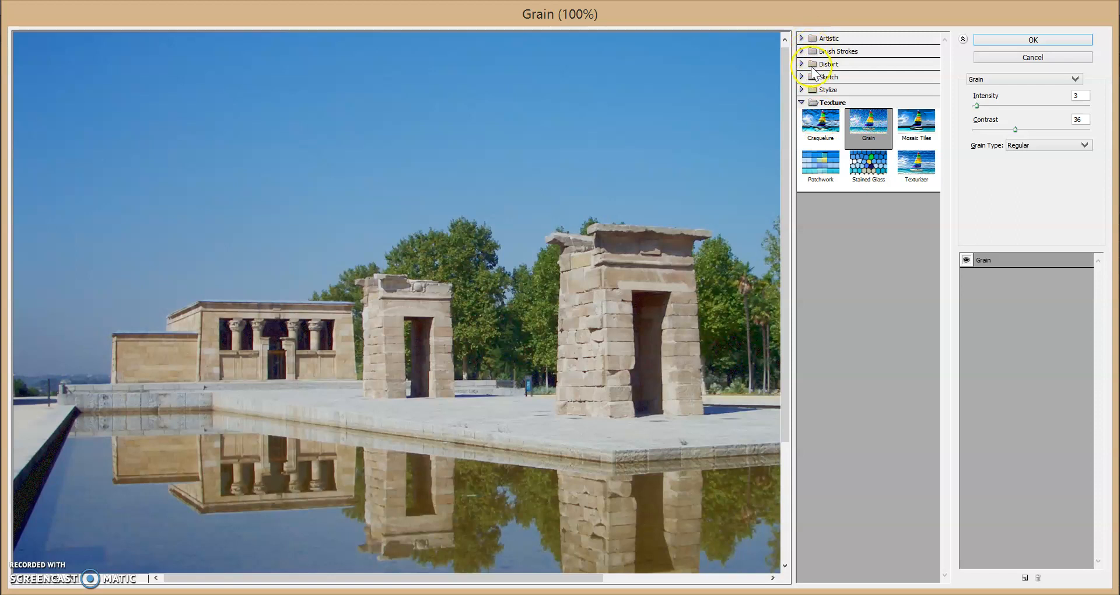
# - Look through the filters in the Artistic, Brush Strokes, Distort, Sketch and Stylize categories
pyautogui.click(803, 38)
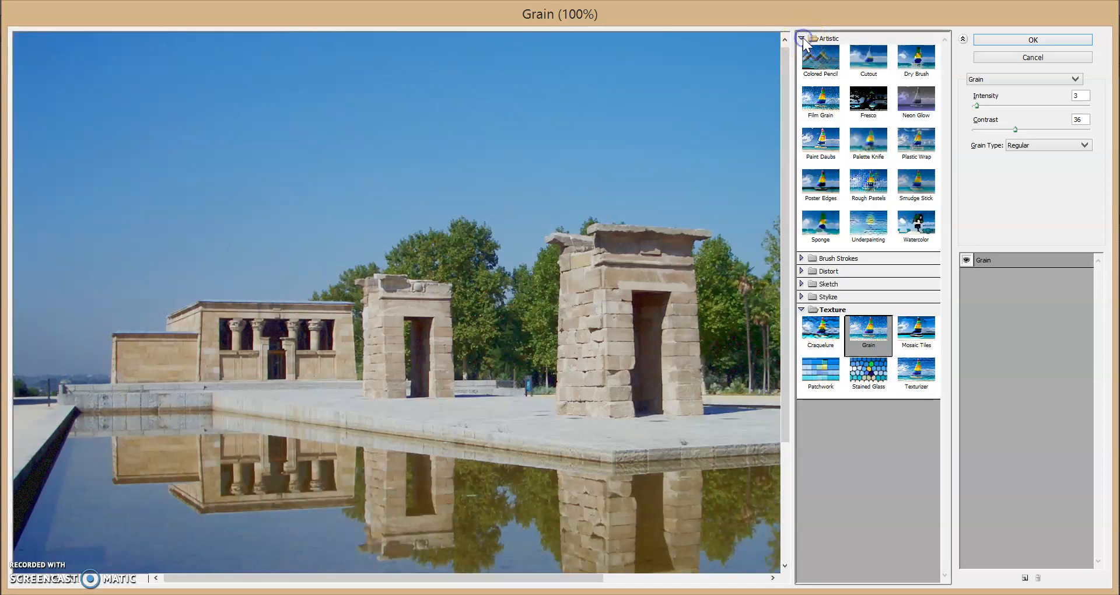
pyautogui.click(802, 38)
pyautogui.click(802, 50)
pyautogui.click(802, 51)
pyautogui.click(802, 64)
pyautogui.click(802, 63)
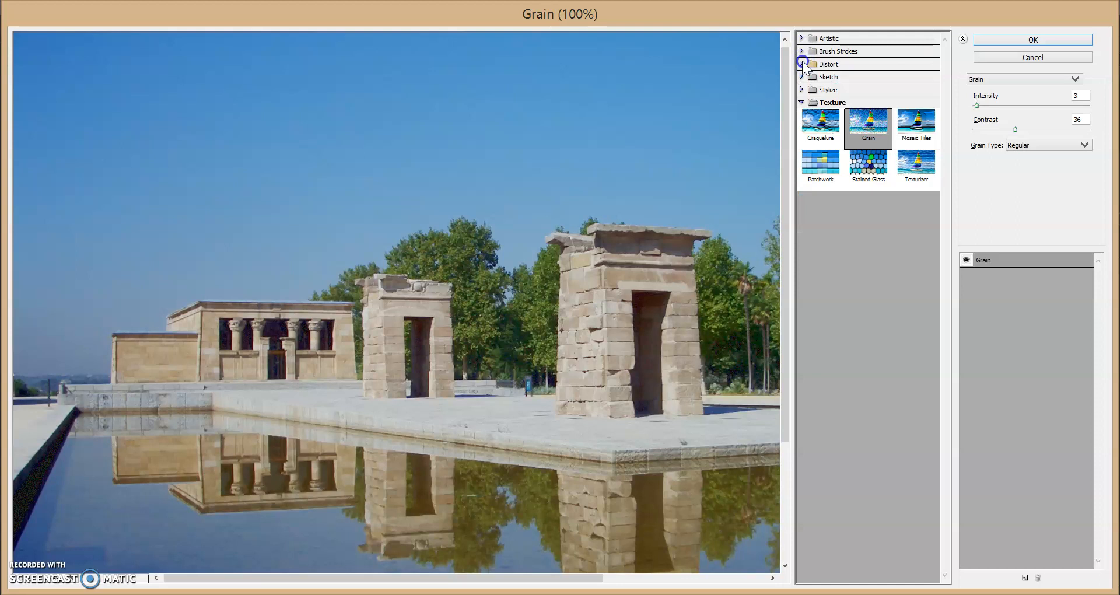
pyautogui.click(802, 77)
pyautogui.click(802, 77)
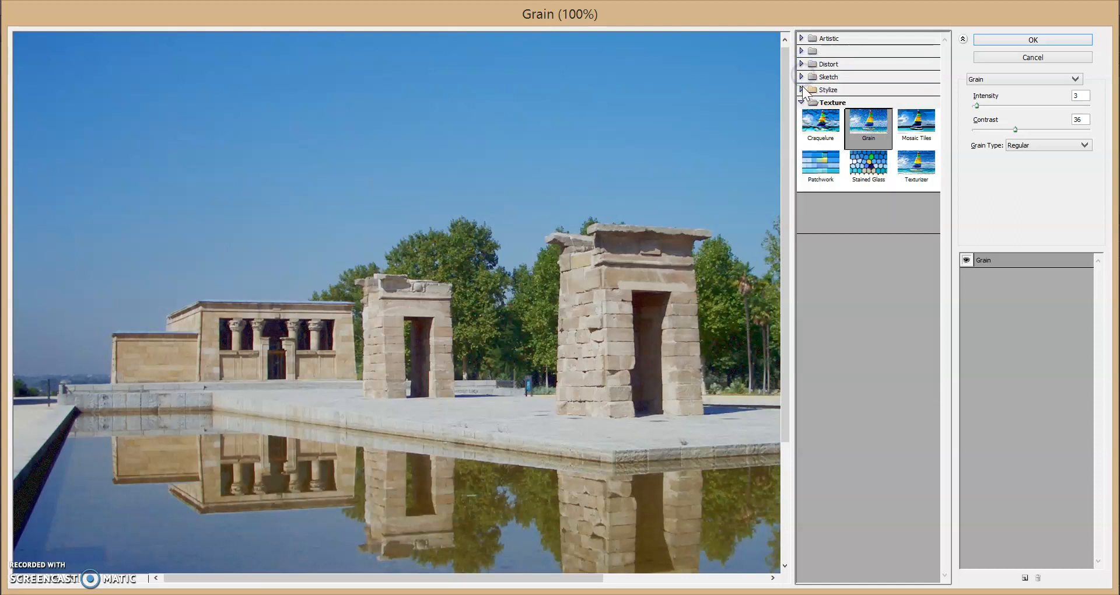
pyautogui.click(802, 89)
pyautogui.click(802, 90)
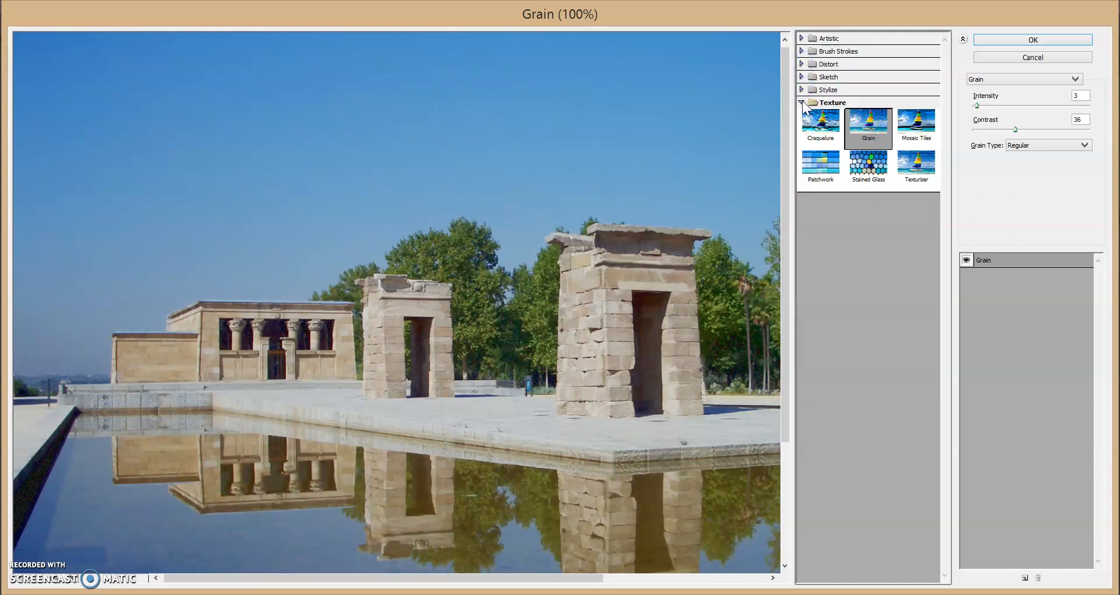
# - Choose the Paint Daubs filter from the Artistic category for the Plaza layer
pyautogui.scroll(5, 803, 101)
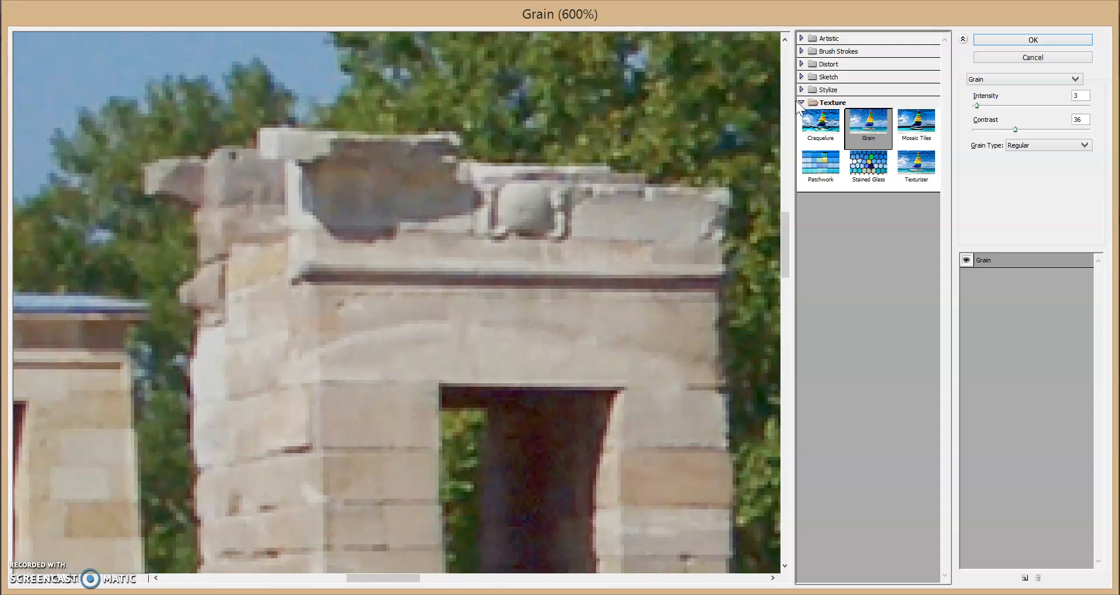
pyautogui.click(802, 39)
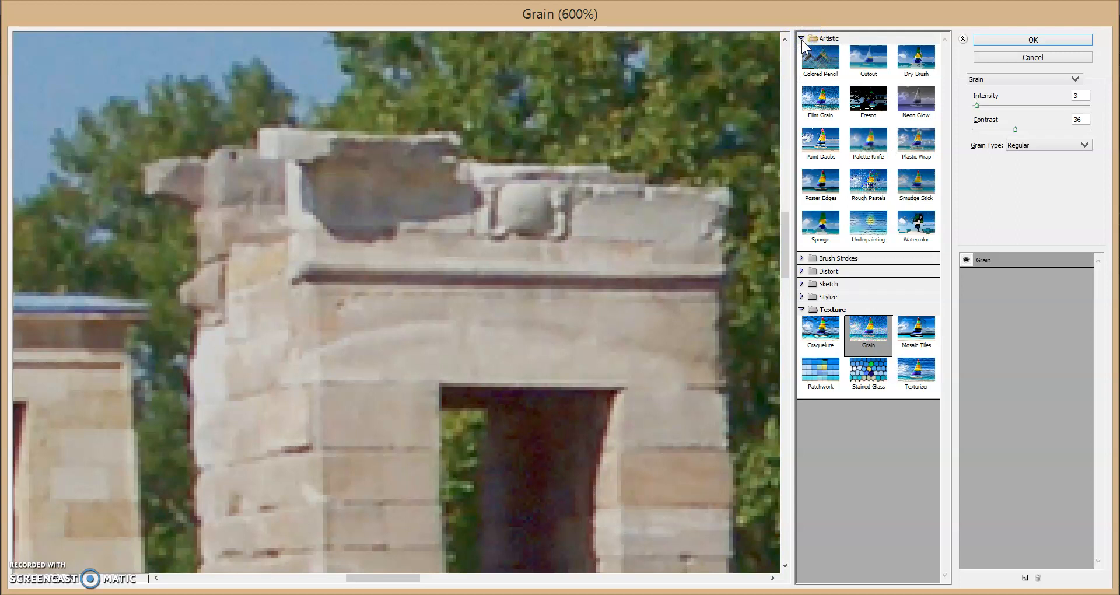
pyautogui.click(837, 141)
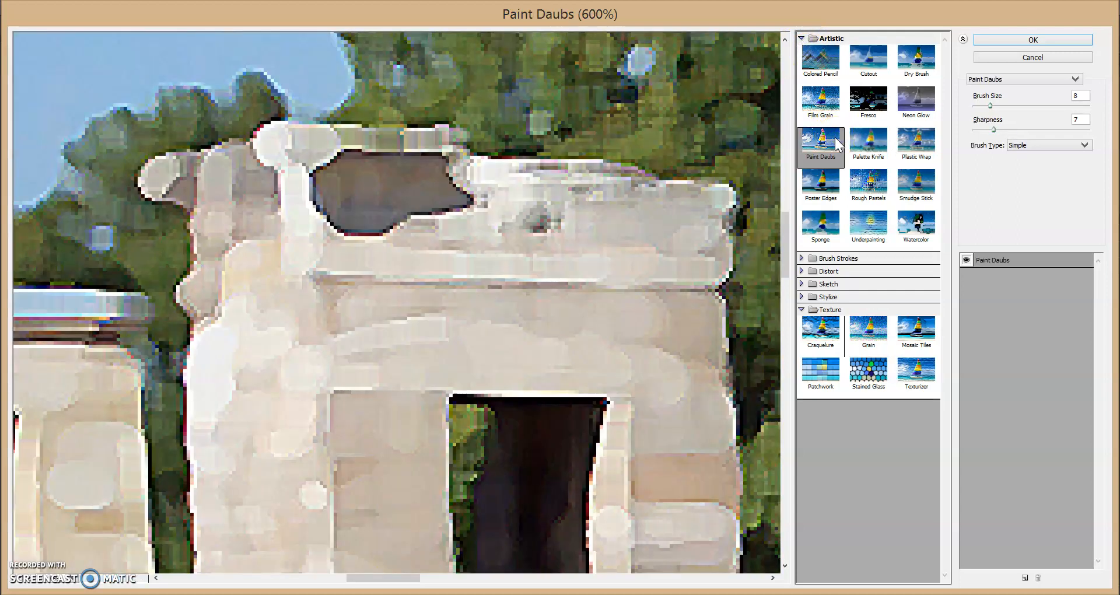
pyautogui.click(493, 116)
pyautogui.keyDown('alt'); pyautogui.click(493, 118); pyautogui.keyUp('alt')
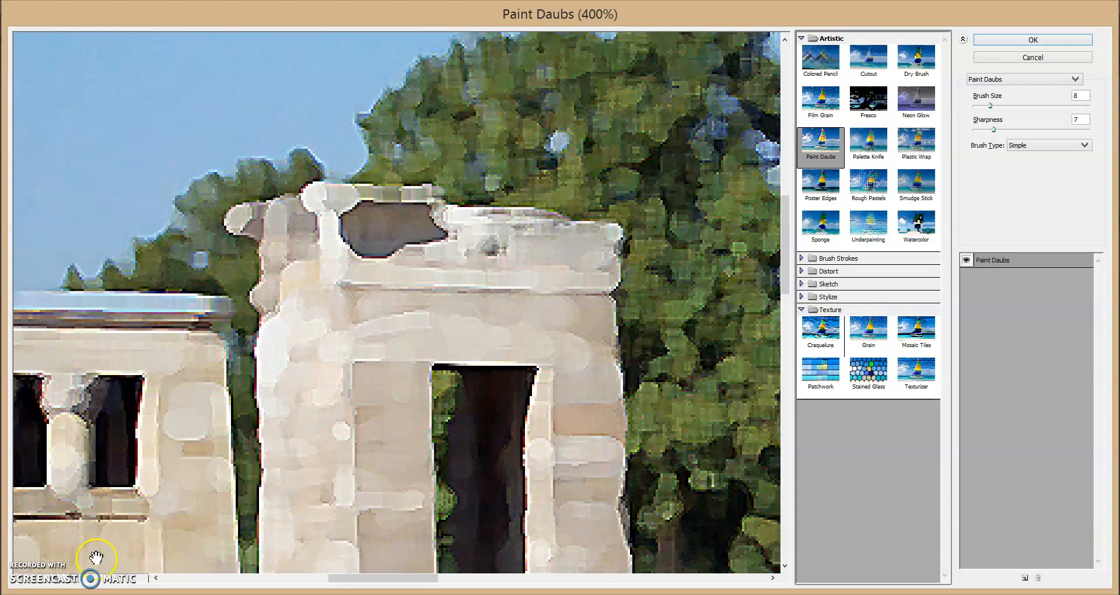
pyautogui.click(77, 582)
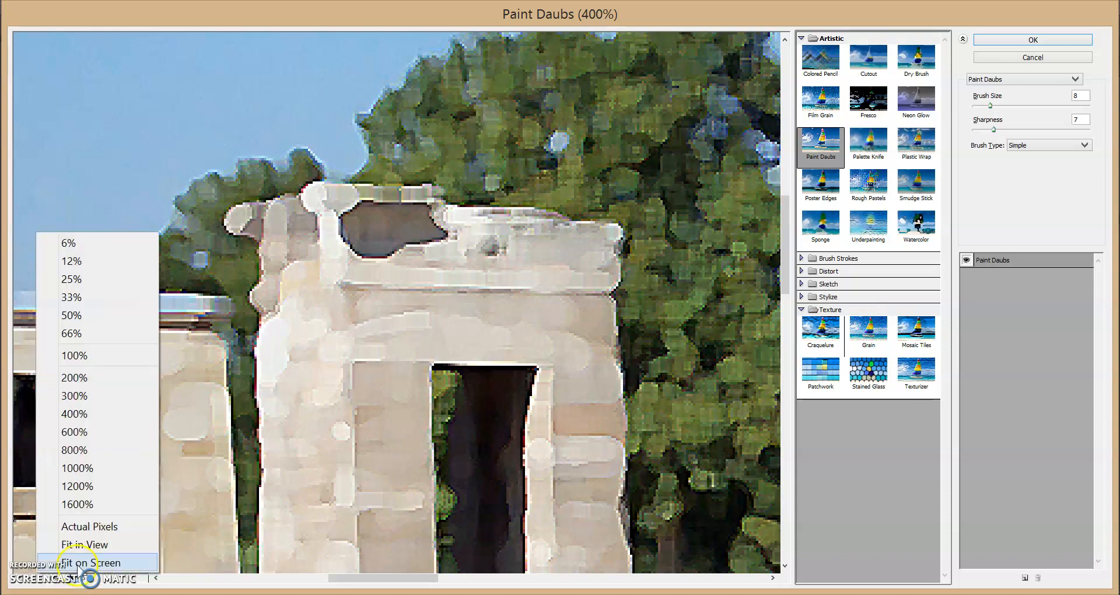
pyautogui.click(97, 359)
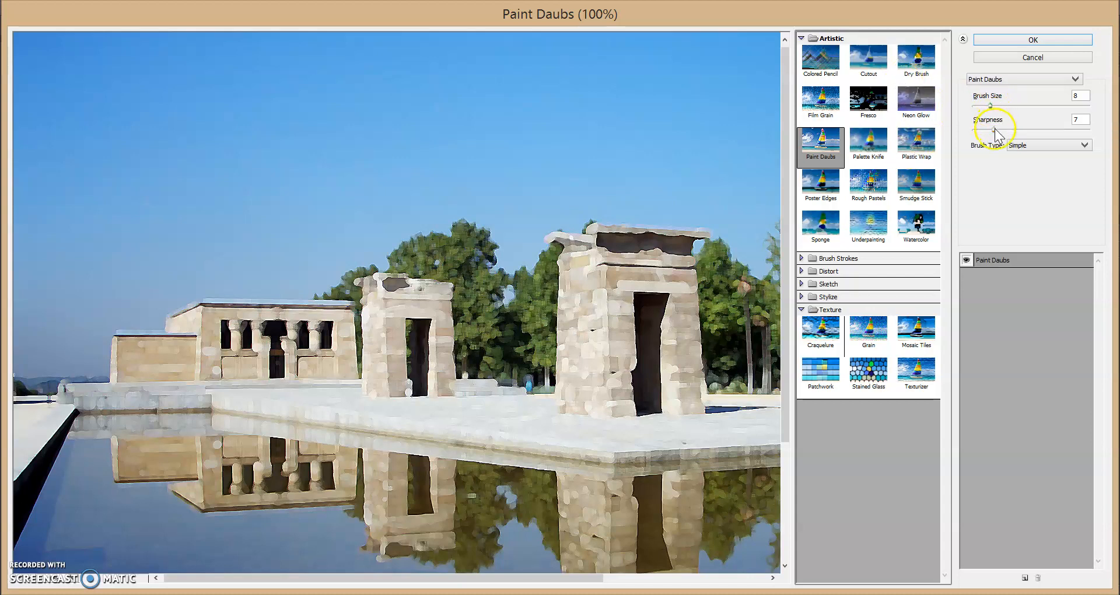
# - Try the Sparkle and Light Rough brush types for Paint Daubs, and settle on Wide Blurry
pyautogui.click(1043, 144)
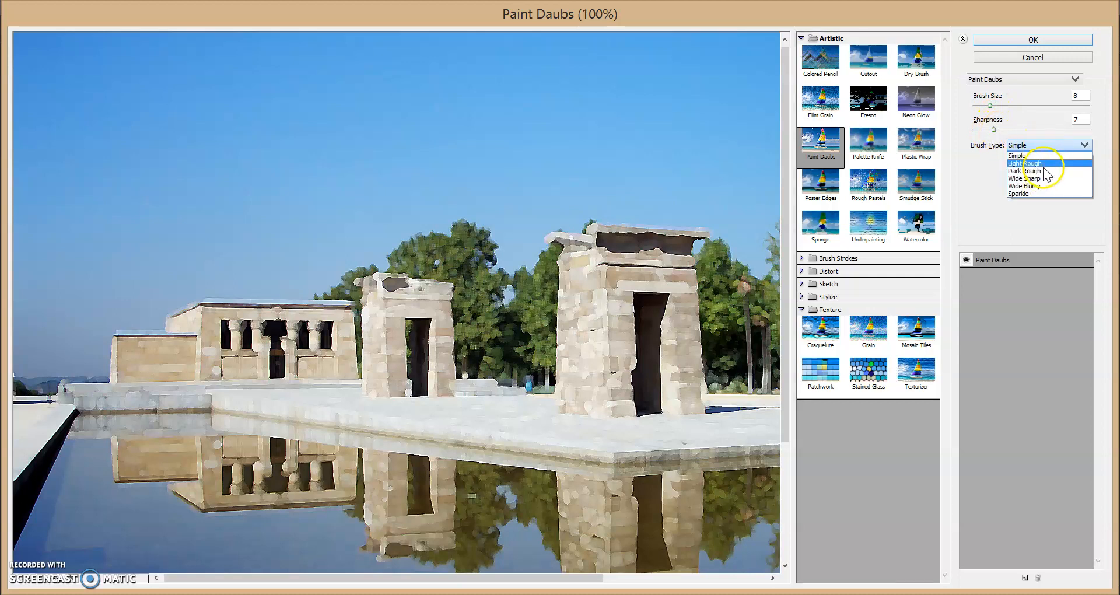
pyautogui.click(1044, 193)
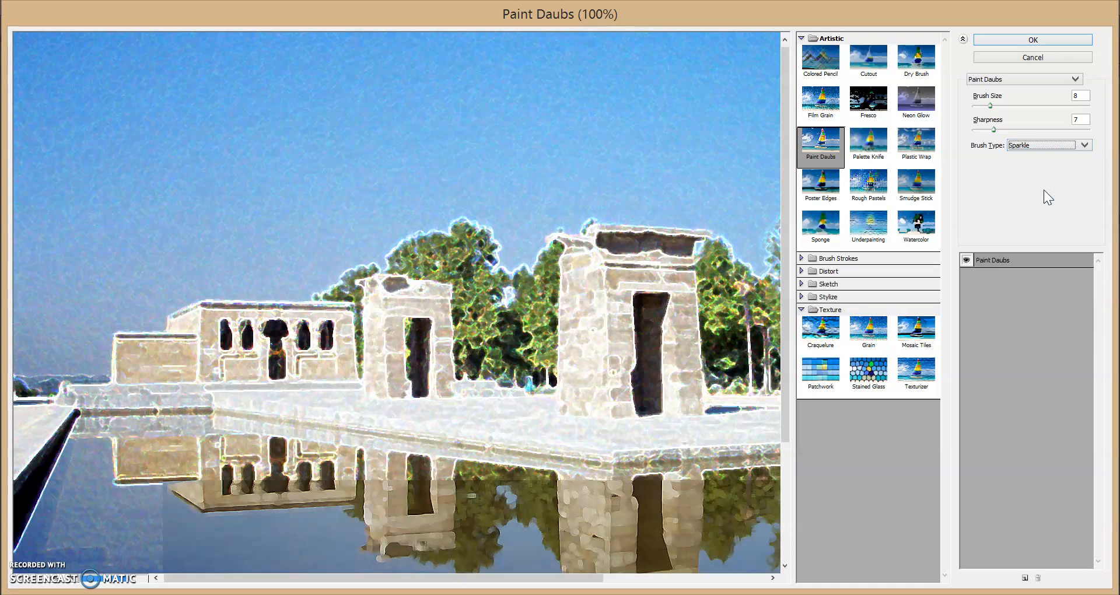
pyautogui.click(1043, 144)
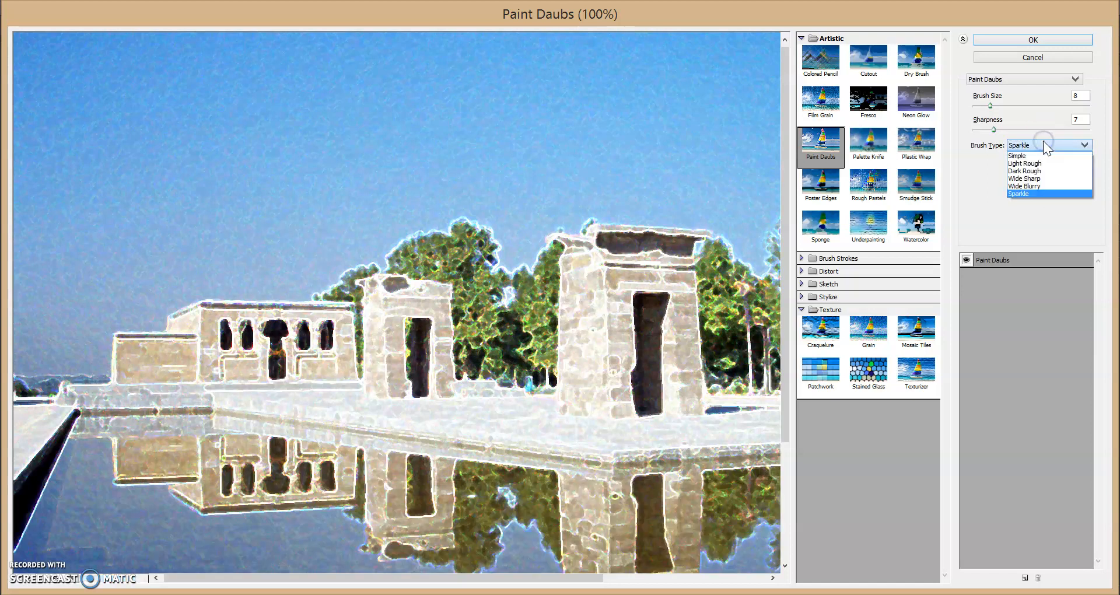
pyautogui.click(1044, 163)
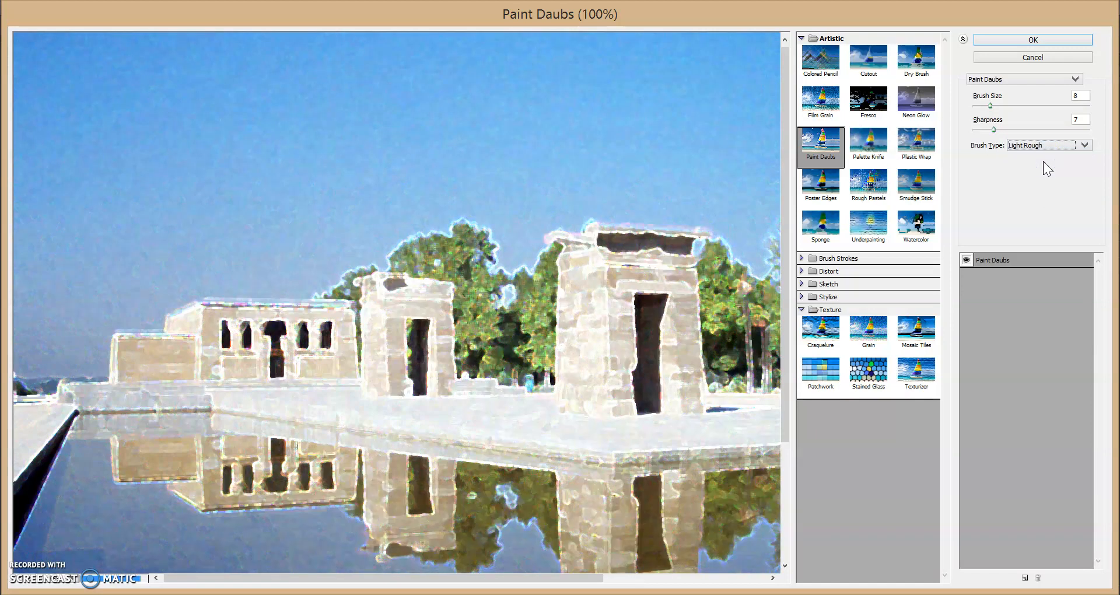
pyautogui.click(1044, 147)
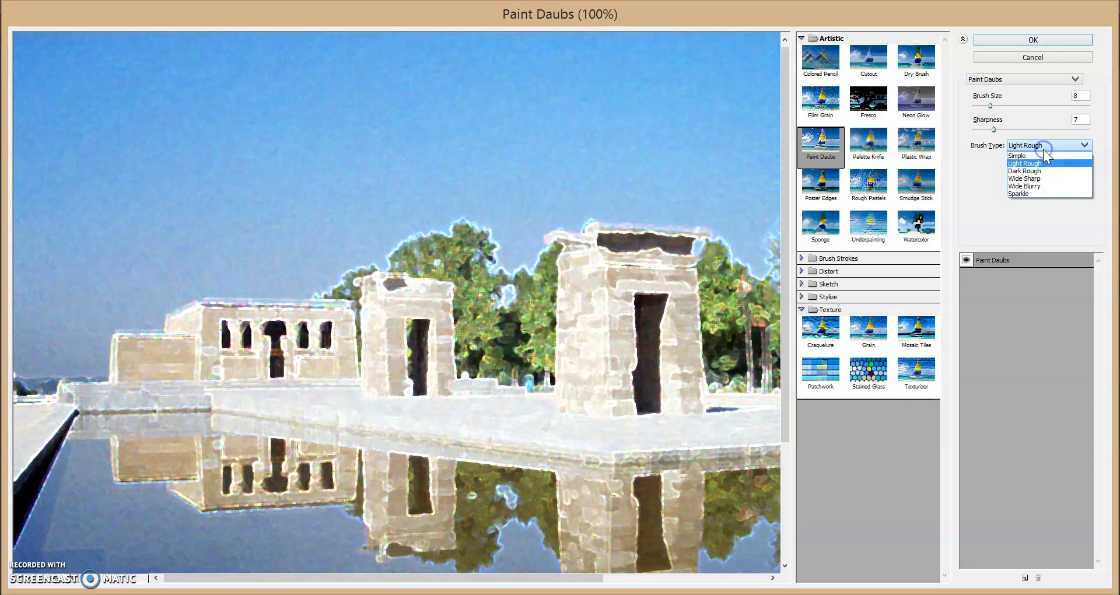
pyautogui.click(1044, 187)
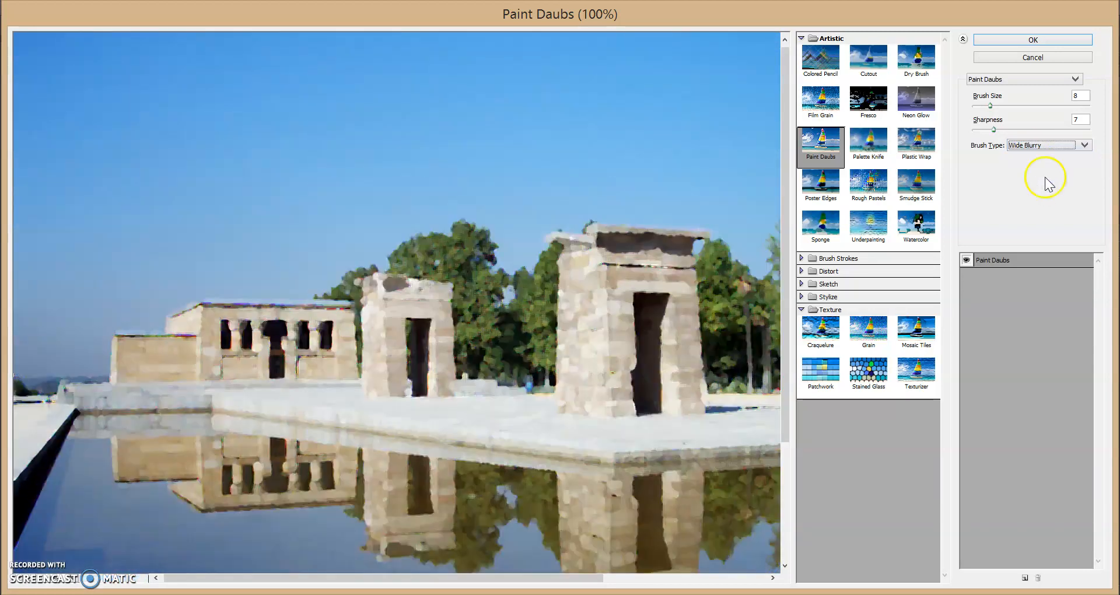
# - Set the Paint Daubs brush size to 13 and sharpness to 5, and apply the filter to the Plaza layer
pyautogui.moveTo(992, 105)
pyautogui.mouseDown()
pyautogui.moveTo(1007, 105)
pyautogui.moveTo(1013, 131)
pyautogui.moveTo(989, 130)
pyautogui.mouseUp()
pyautogui.click(995, 131)
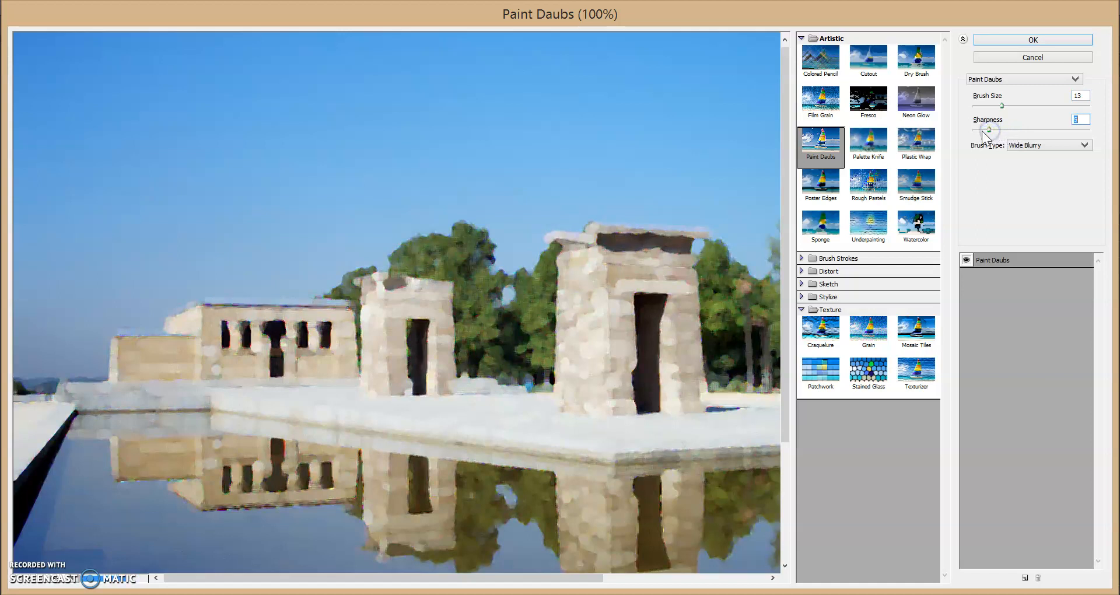
pyautogui.click(1031, 40)
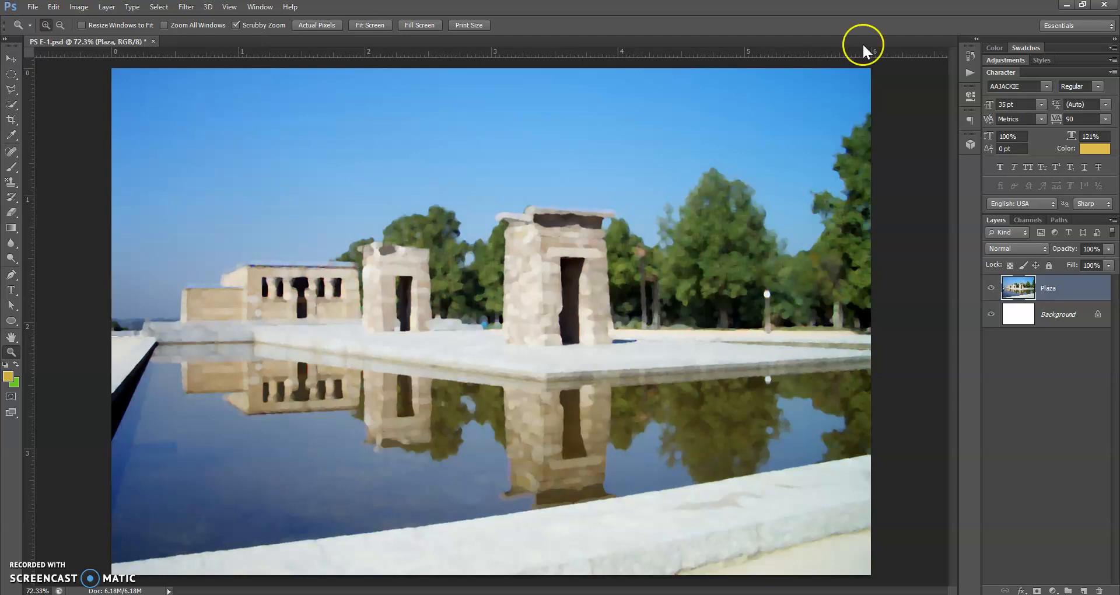
# - Revert the image to its Open state in the history to remove the applied filter
pyautogui.click(970, 56)
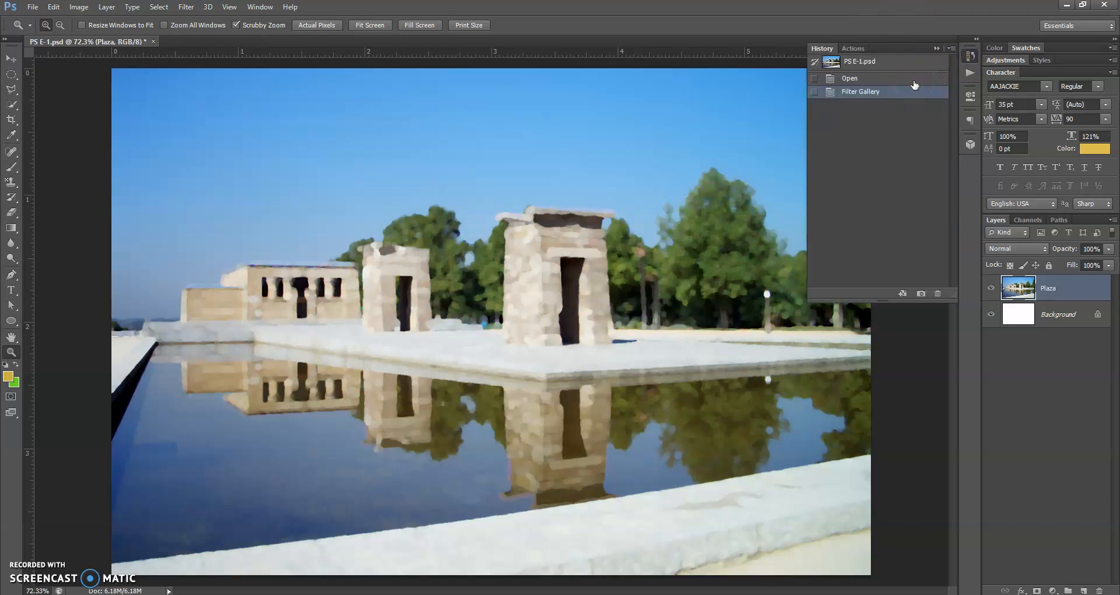
pyautogui.click(913, 81)
pyautogui.click(936, 48)
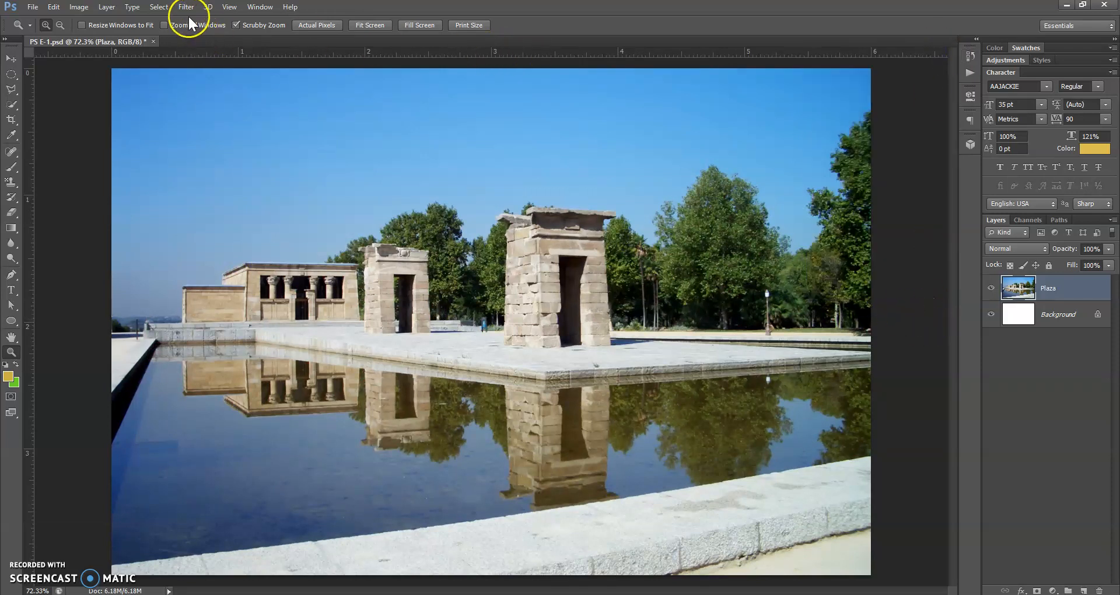
# - Convert the Plaza layer to a smart object for re-editable smart filters
pyautogui.click(187, 7)
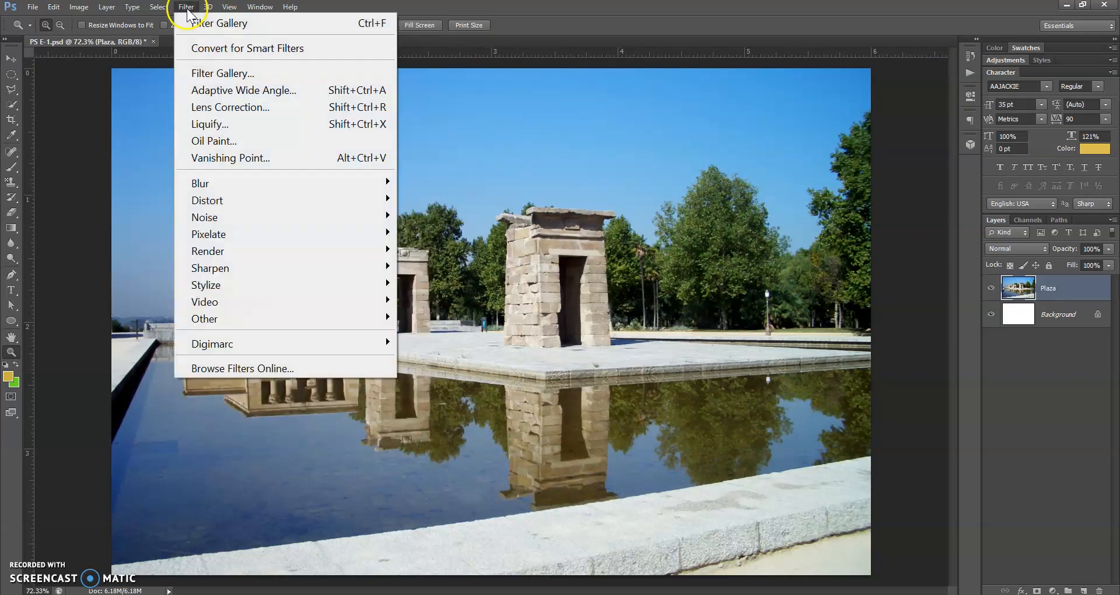
pyautogui.click(200, 49)
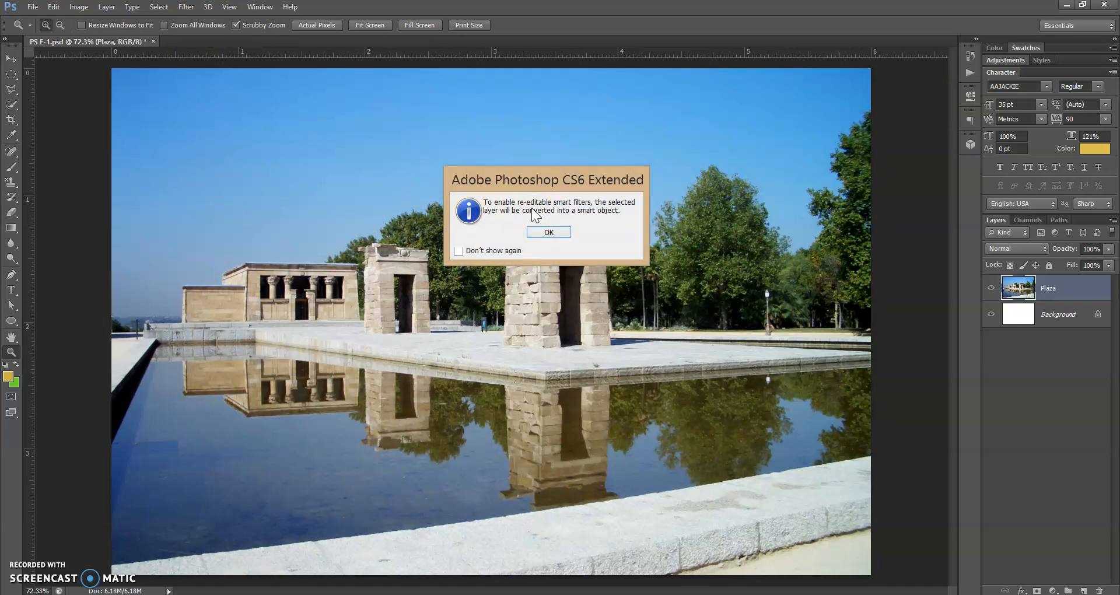
pyautogui.click(546, 231)
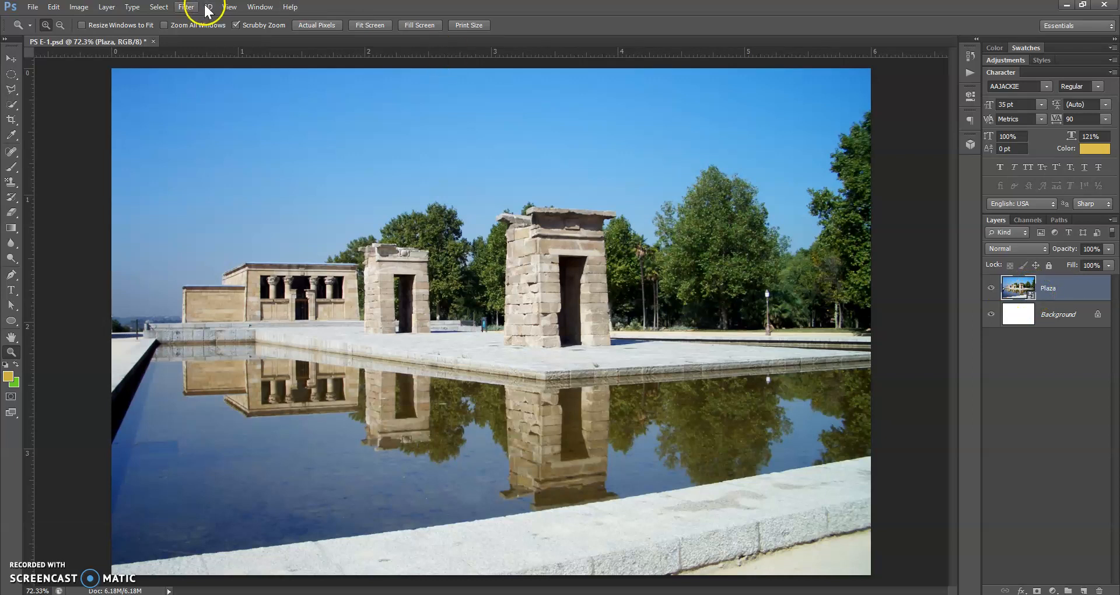
# - Open the Filter Gallery for the Plaza smart object and choose the Spatter effect from the Brush Strokes category
pyautogui.click(185, 7)
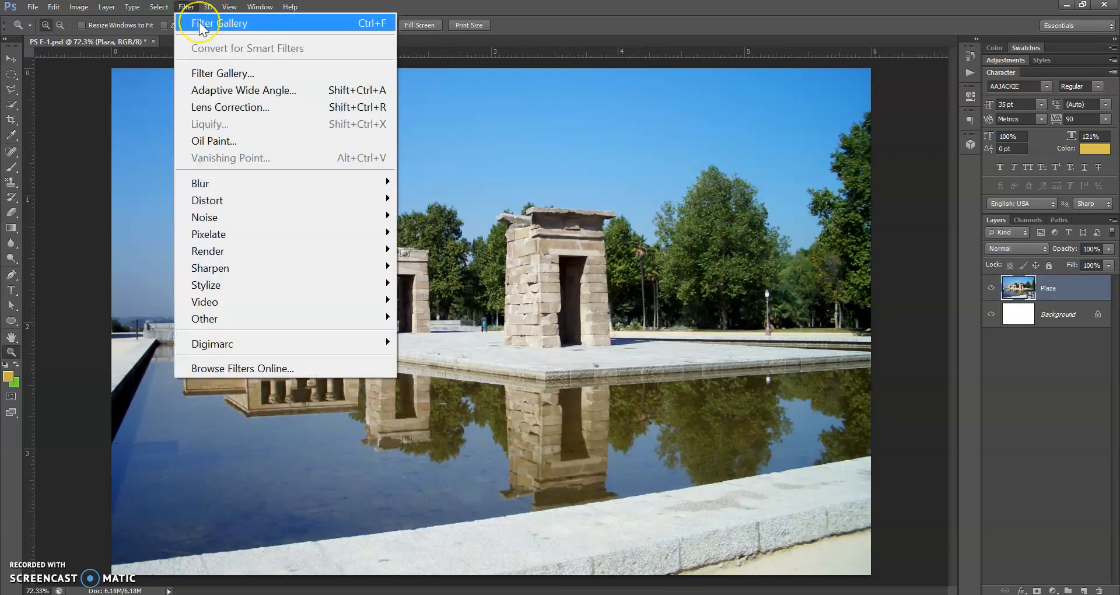
pyautogui.click(198, 22)
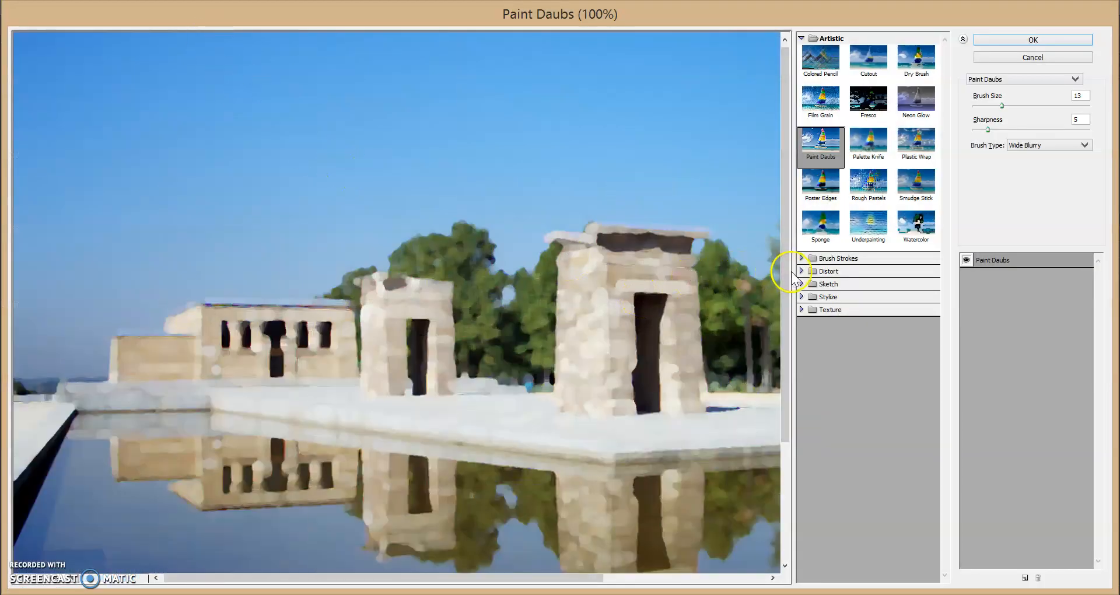
pyautogui.click(801, 258)
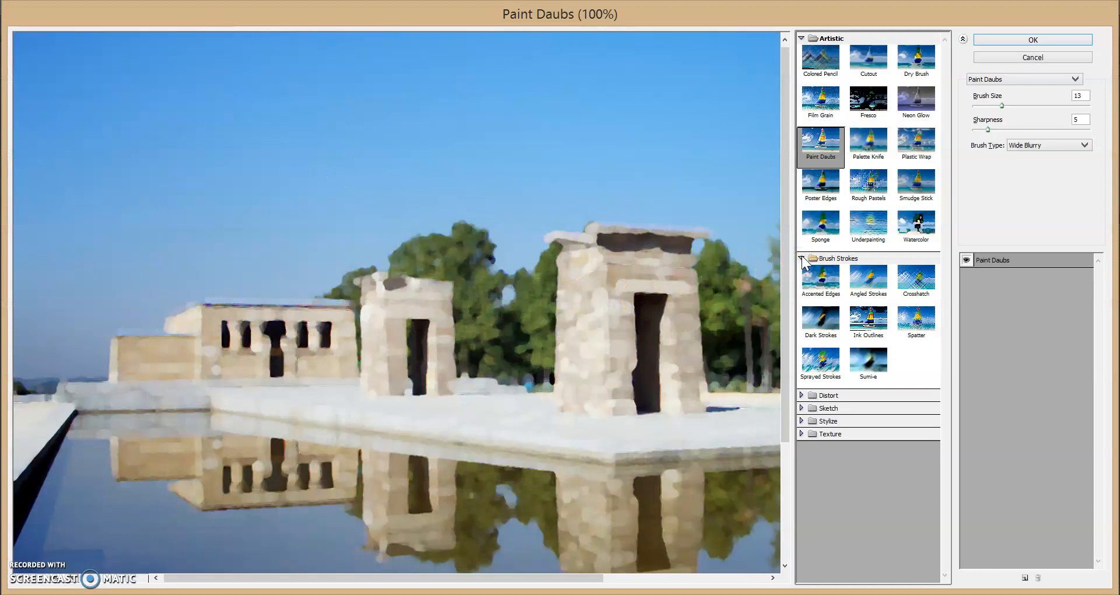
pyautogui.click(915, 320)
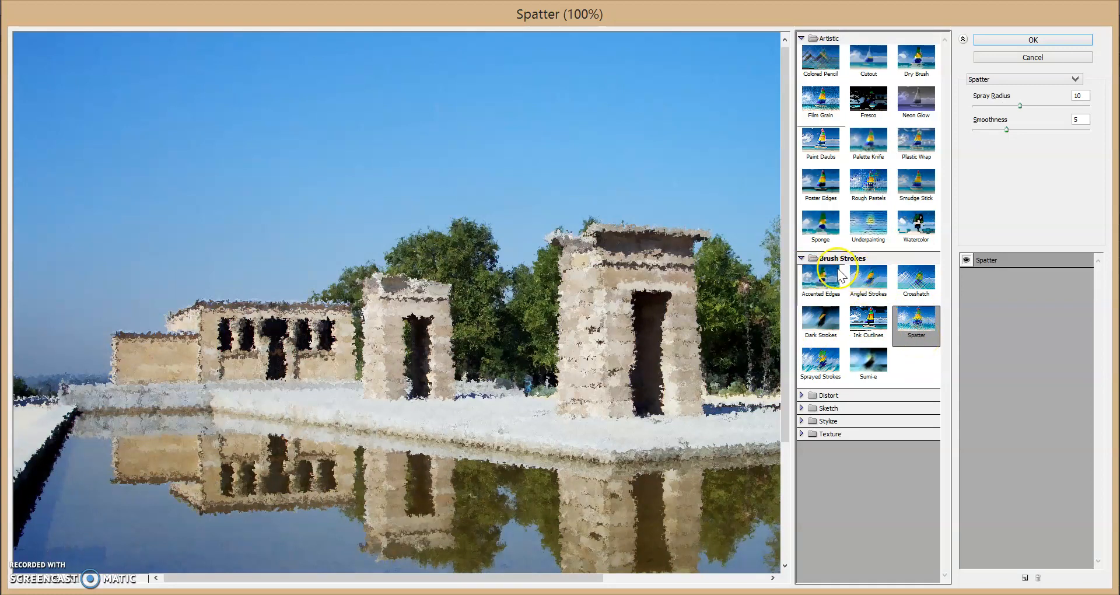
pyautogui.click(802, 36)
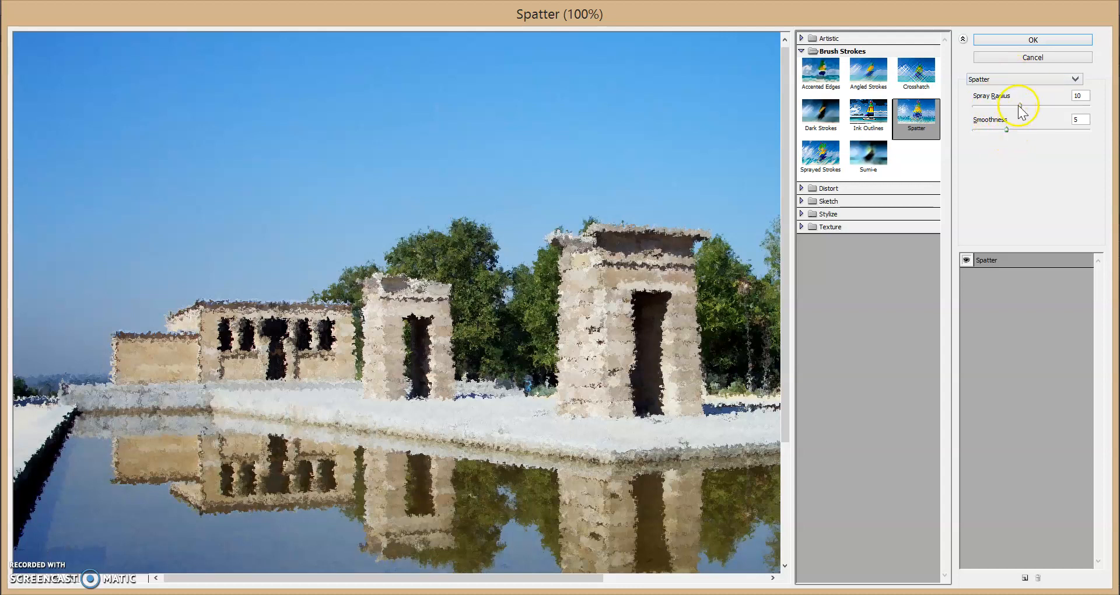
# - Set the Spatter spray radius to 5 and smoothness to 6, and apply it to the Plaza layer as a smart filter
pyautogui.moveTo(1020, 106)
pyautogui.mouseDown()
pyautogui.moveTo(1035, 107)
pyautogui.moveTo(985, 107)
pyautogui.moveTo(1016, 131)
pyautogui.mouseUp()
pyautogui.click(1008, 132)
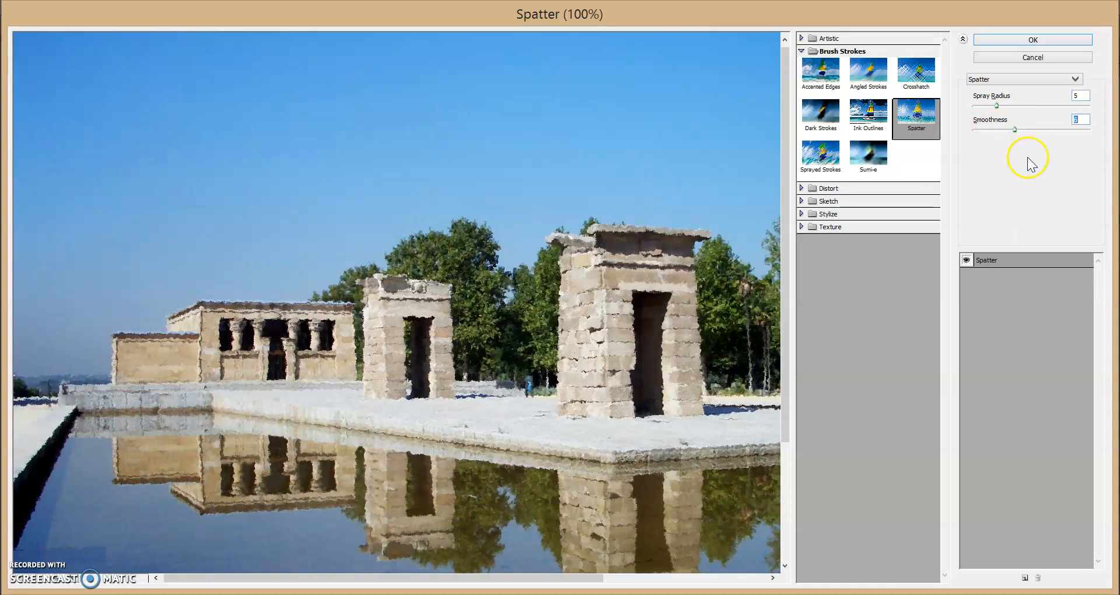
pyautogui.click(990, 39)
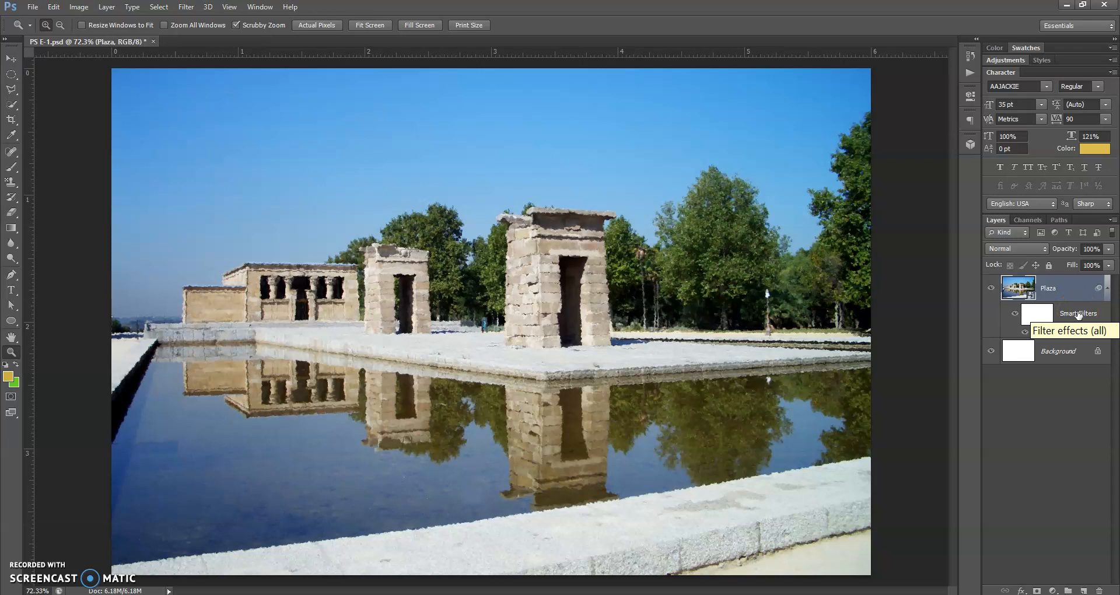
# - Toggle the visibility of the Plaza layer's smart filters to compare the image with and without the Spatter effect
pyautogui.click(1013, 316)
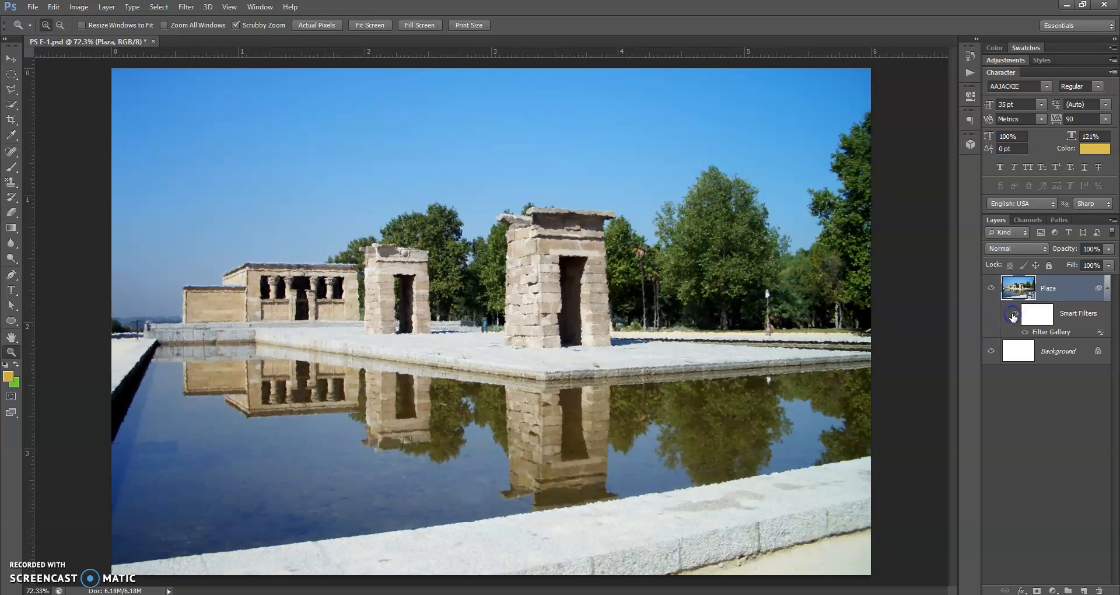
pyautogui.click(1014, 315)
pyautogui.click(1013, 316)
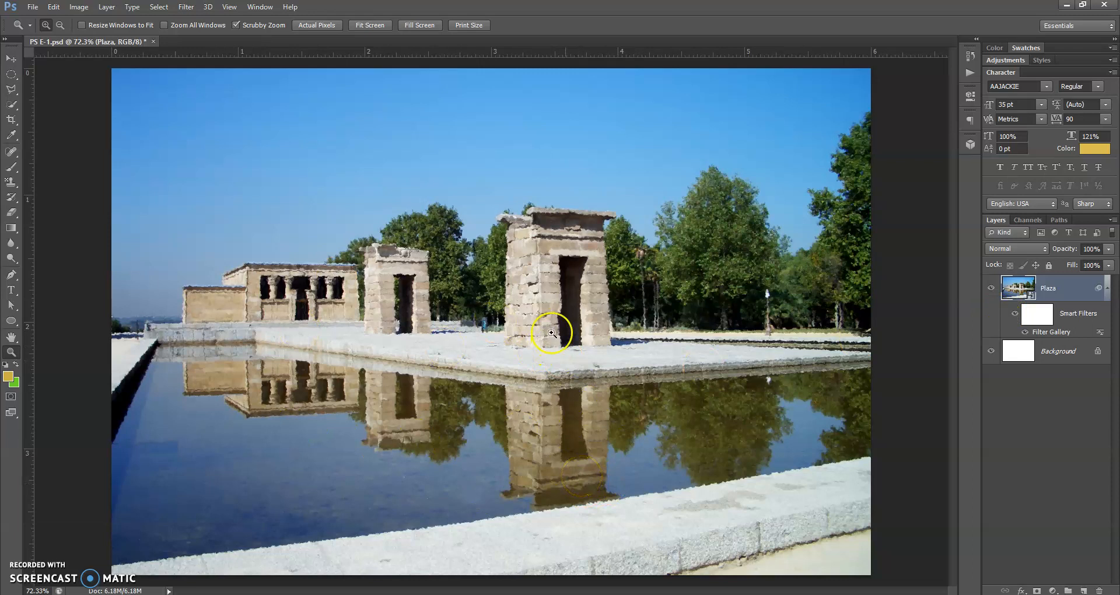
pyautogui.click(1081, 315)
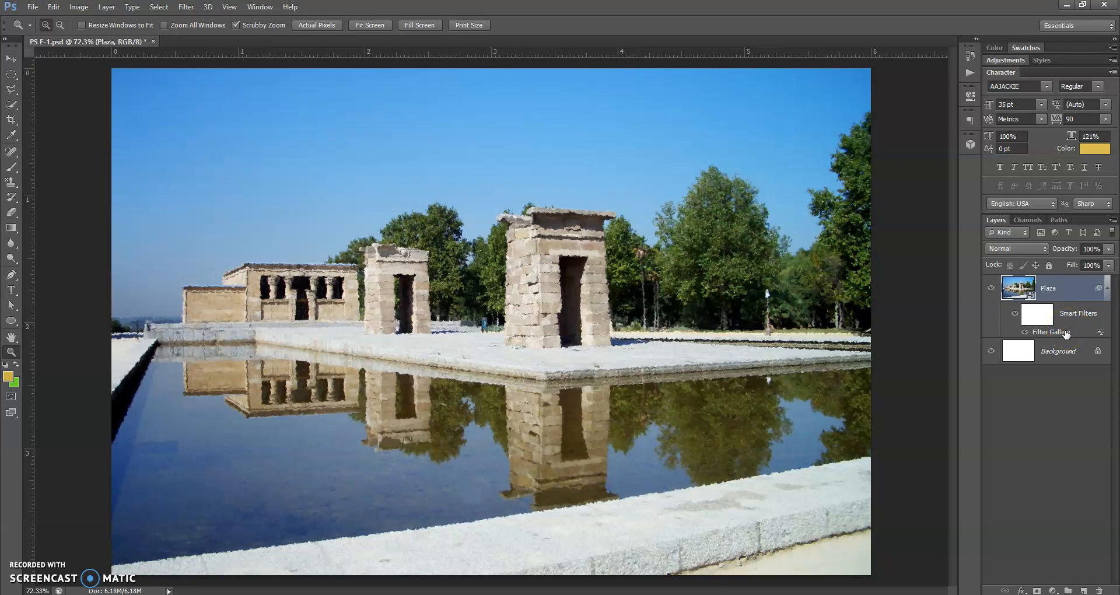
# - Reopen the Filter Gallery smart filter on the Plaza layer and replace Spatter with the Water Paper effect from the Sketch category
pyautogui.click(1065, 333)
pyautogui.doubleClick(1065, 331)
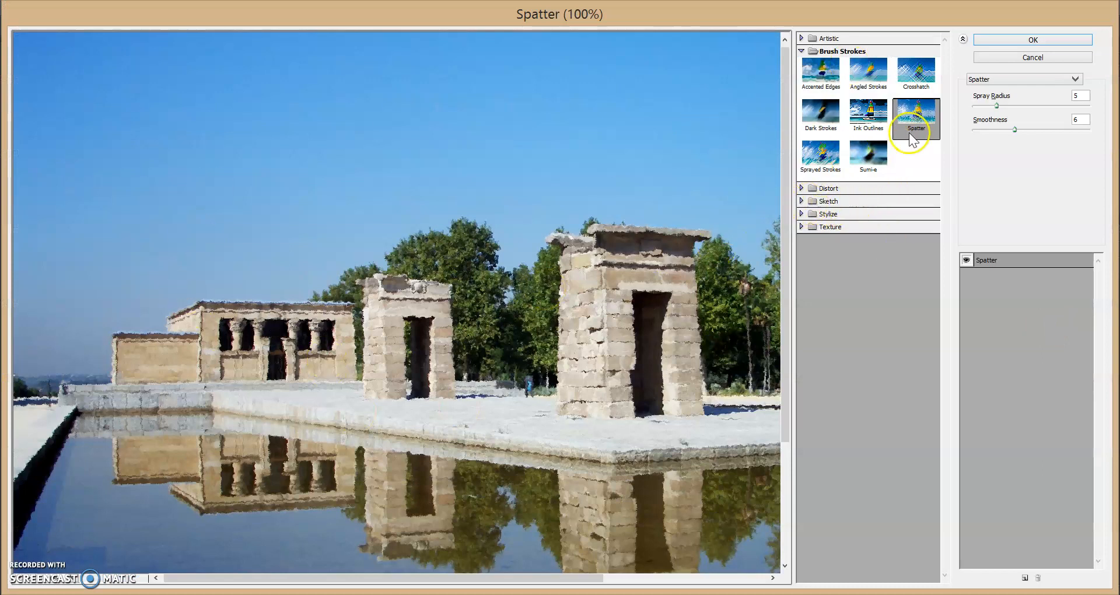
pyautogui.click(802, 214)
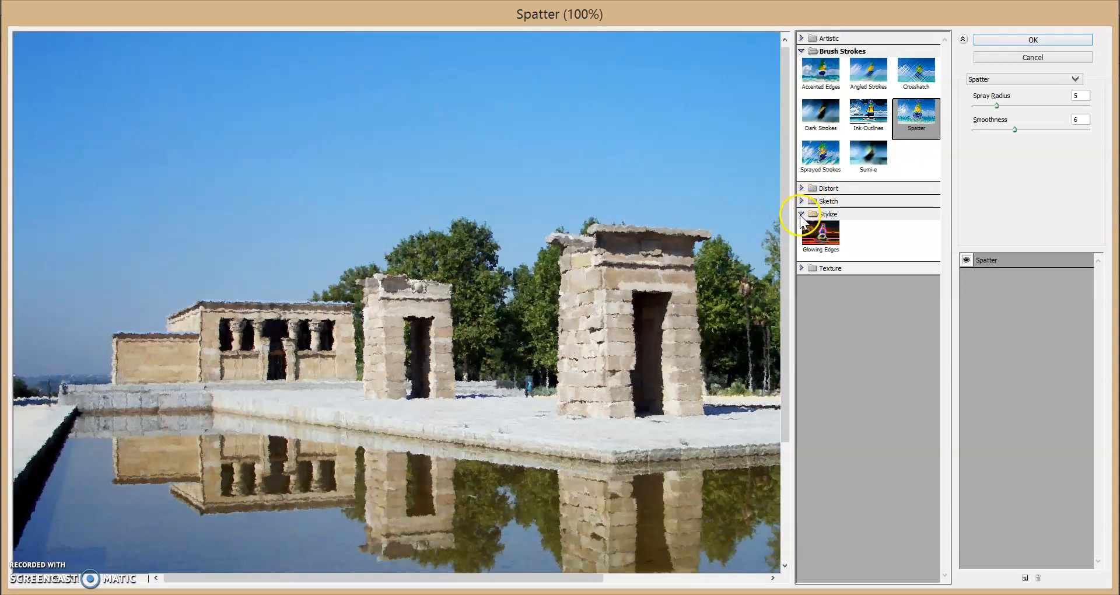
pyautogui.click(801, 201)
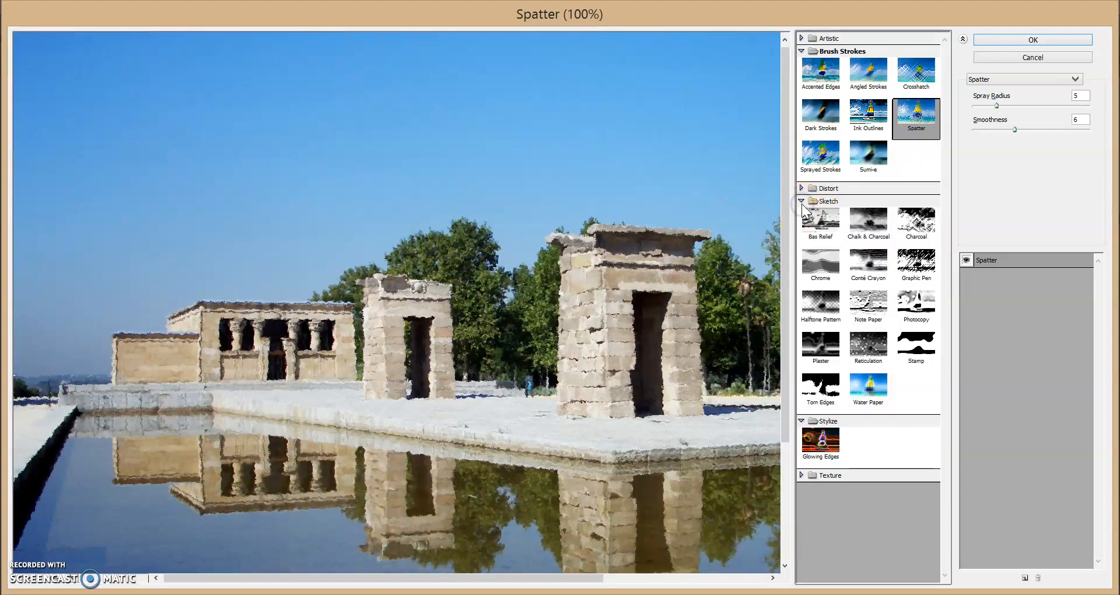
pyautogui.click(884, 384)
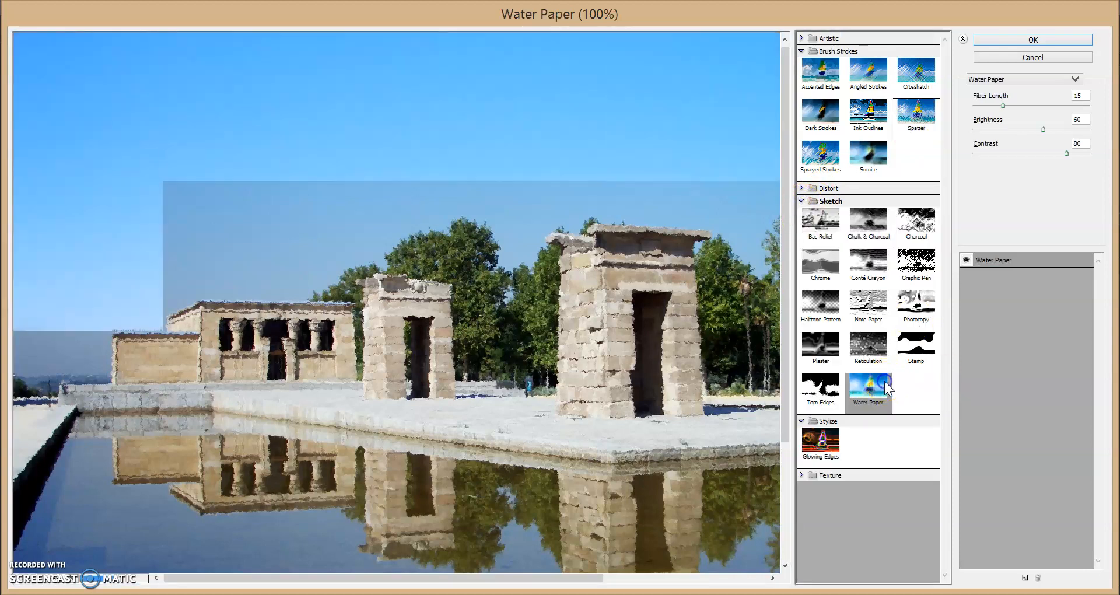
pyautogui.click(1015, 41)
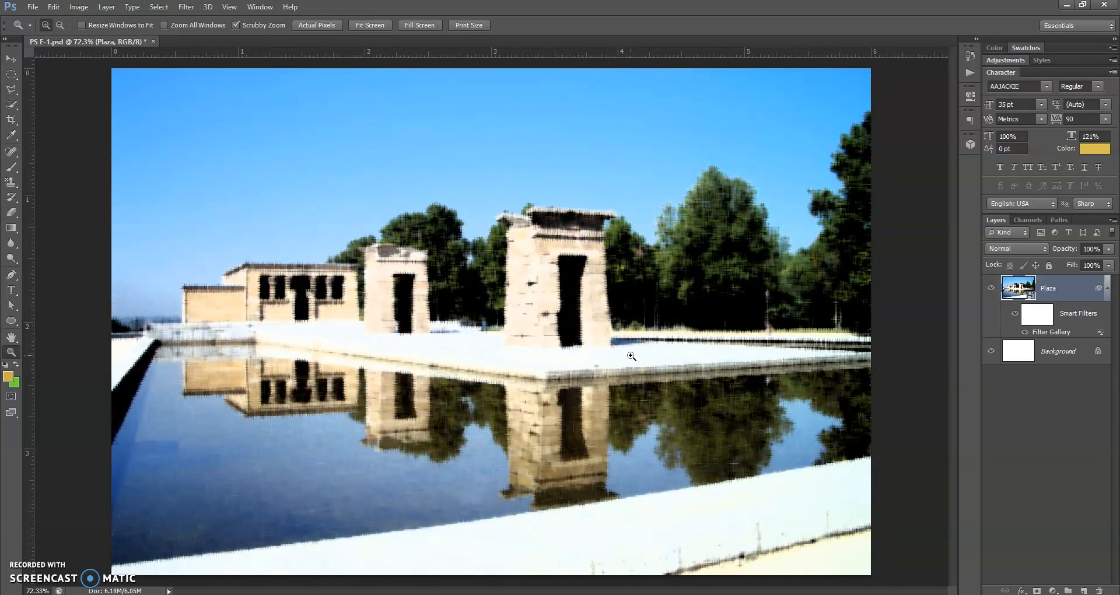
pyautogui.click(186, 7)
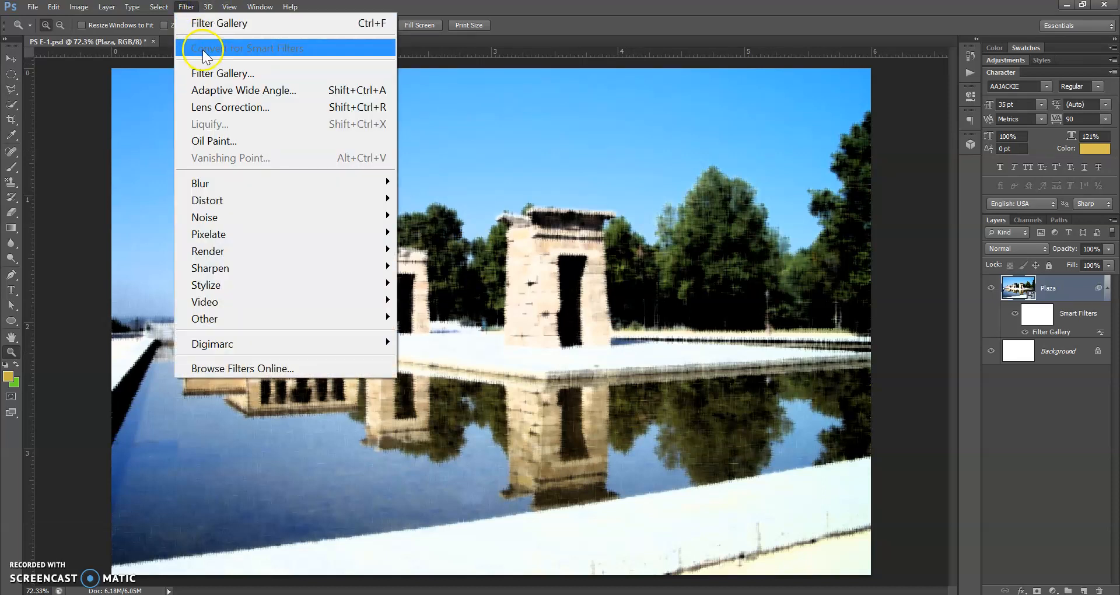
pyautogui.click(457, 5)
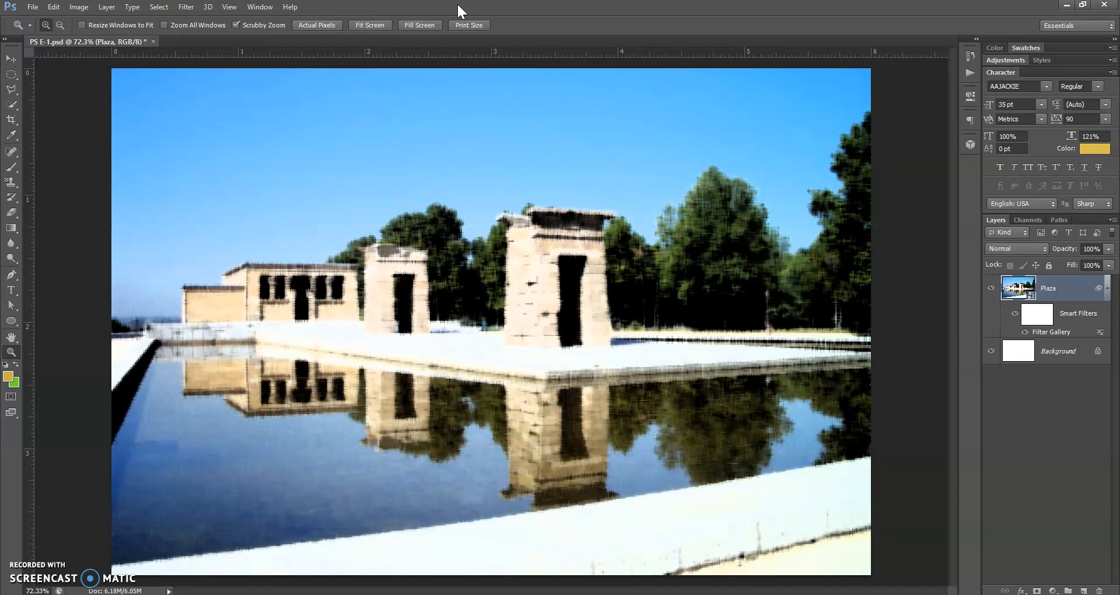
# - Close the PS E-1.psd document without saving the changes
pyautogui.click(152, 42)
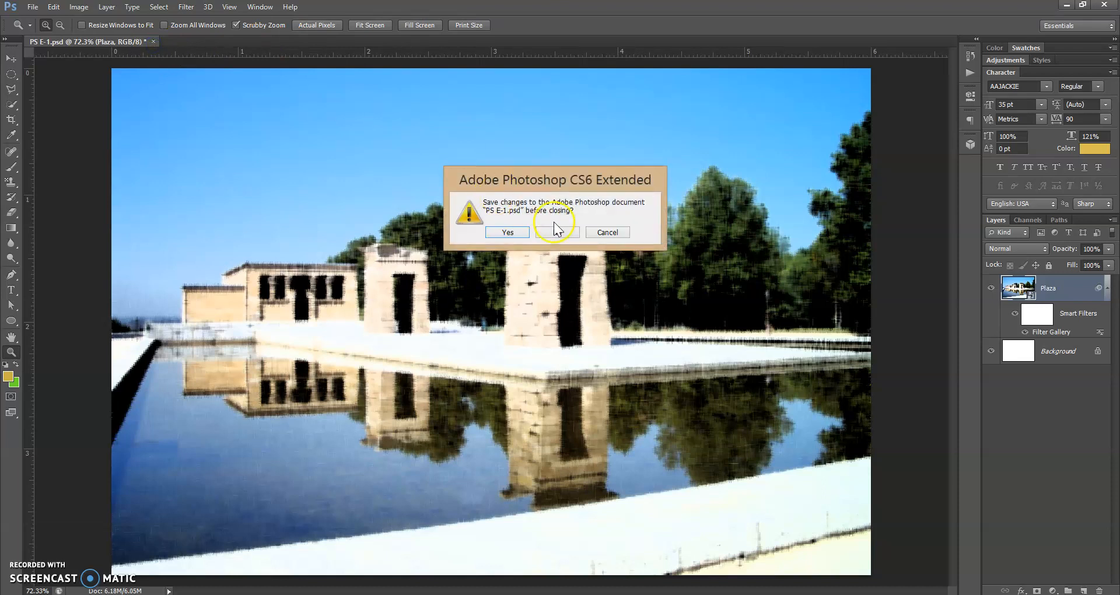
pyautogui.click(555, 232)
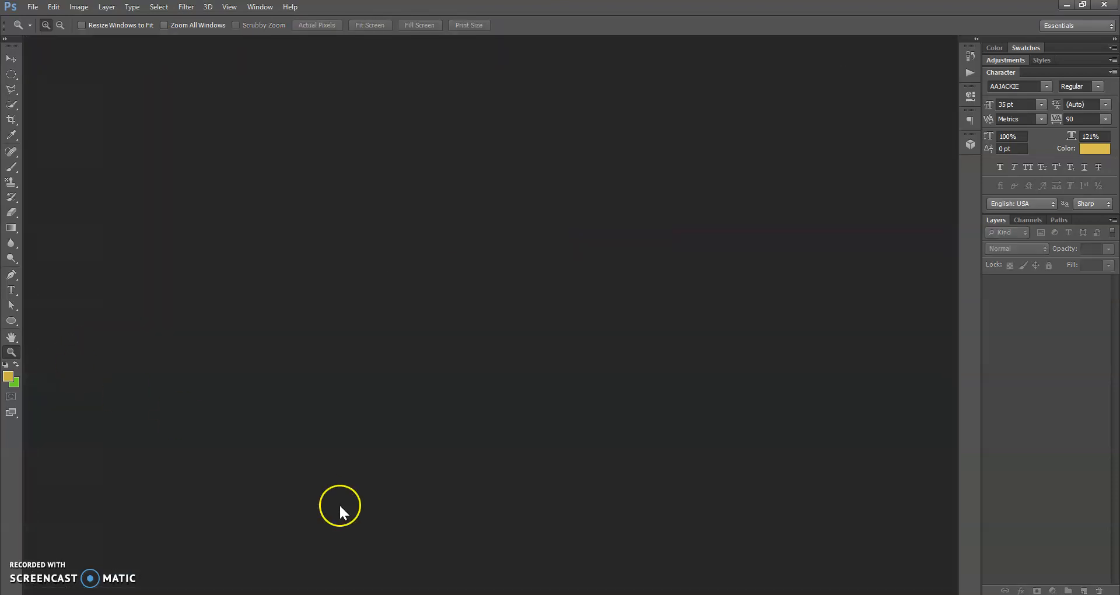